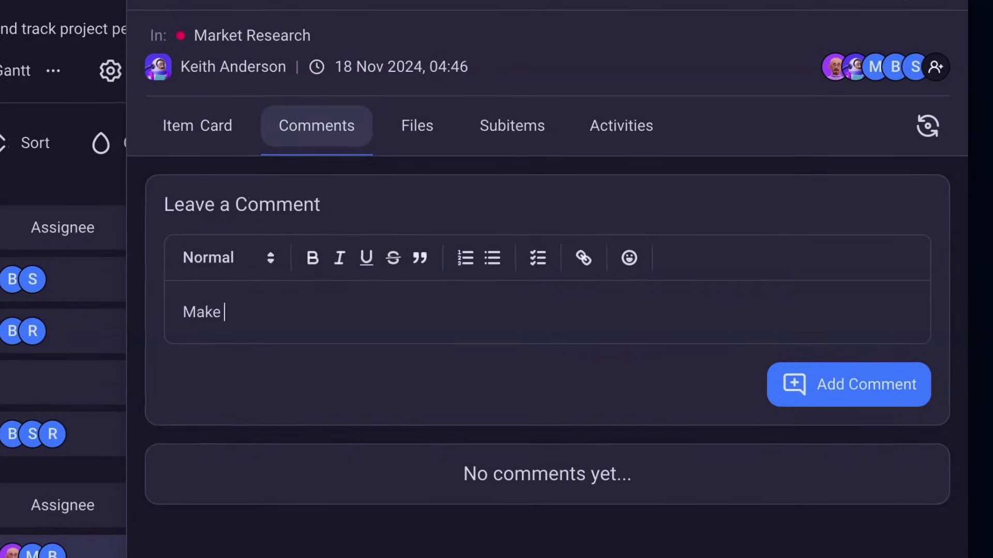
type("sure to dr")
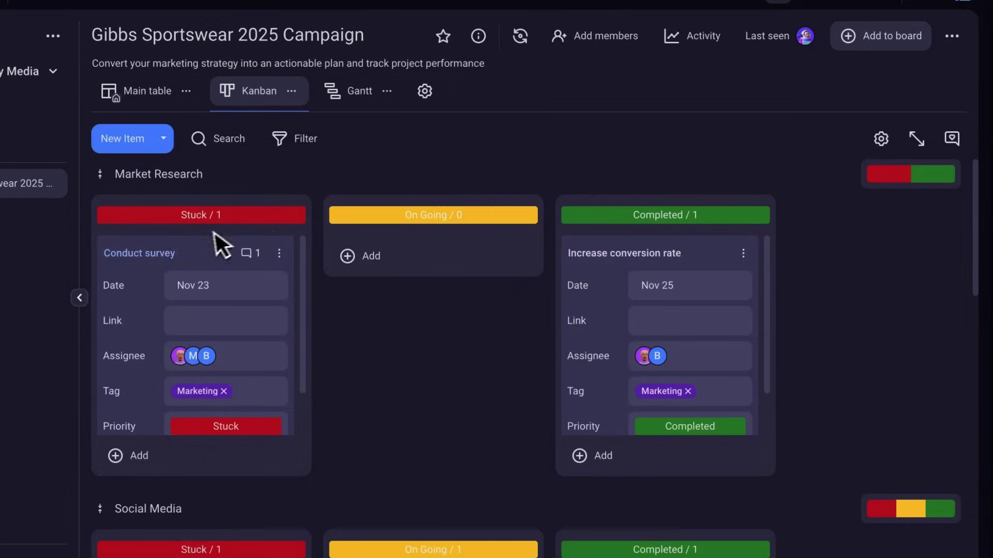
Drag the Conduct survey card to On Going and recolour the Market Research group pink
left_click_drag(168, 267, 406, 261)
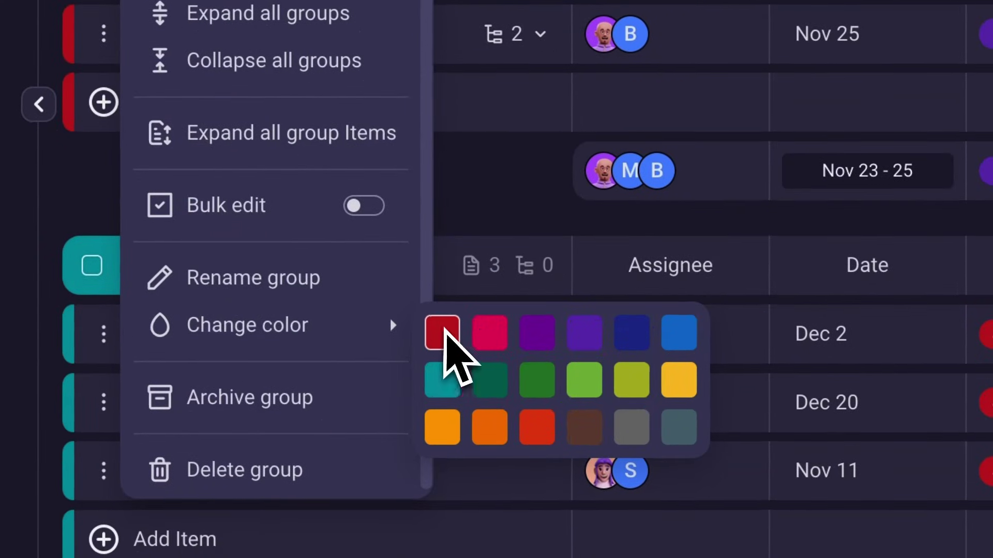
left_click(490, 336)
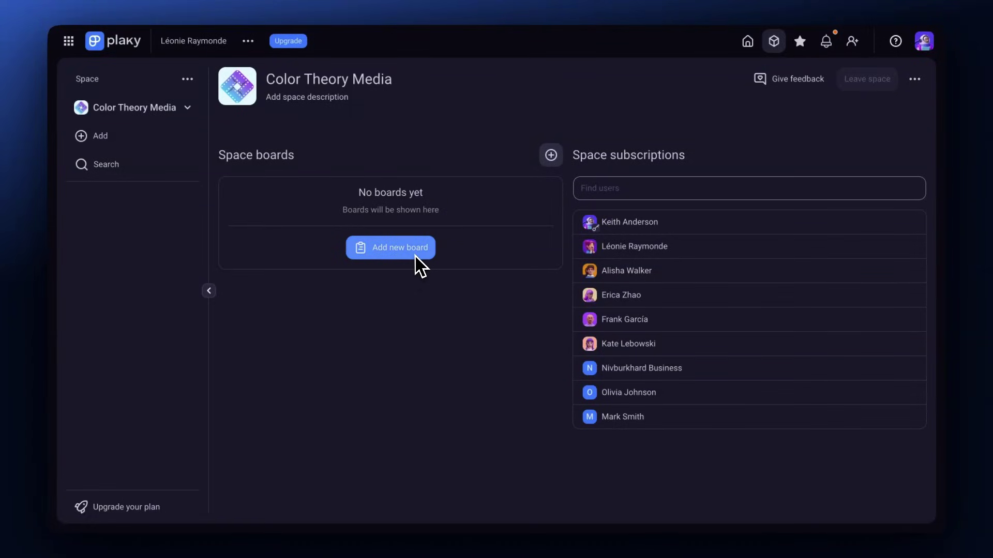
Create a new board from the Strategy Plan template in the Marketing category
left_click(413, 250)
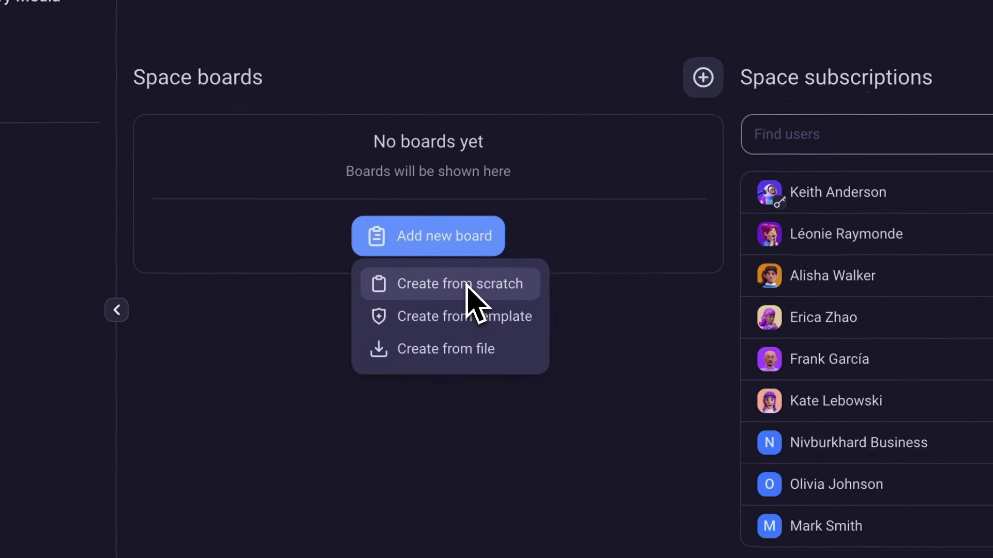
left_click(464, 310)
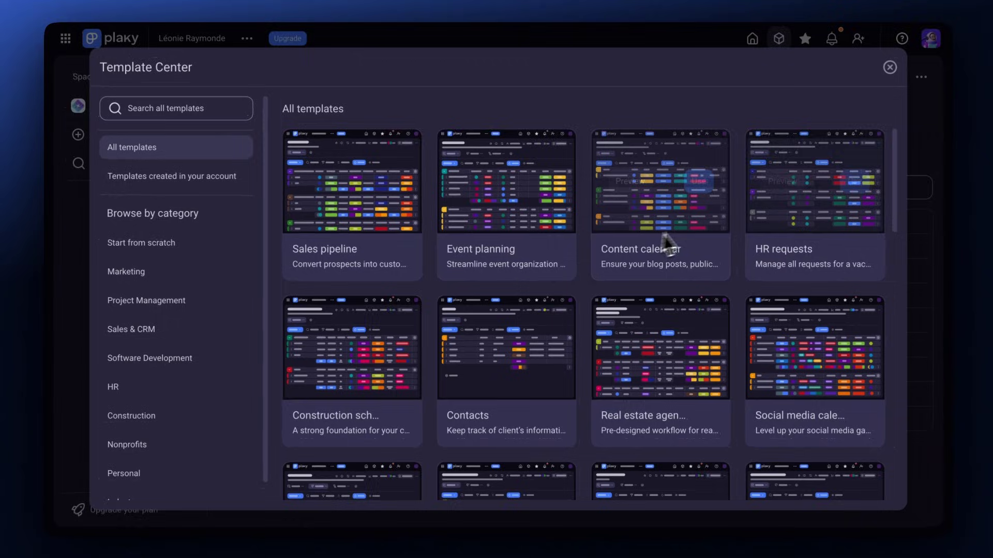
mouse_move(889, 217)
left_mouse_down()
mouse_move(885, 379)
mouse_move(888, 178)
left_mouse_up()
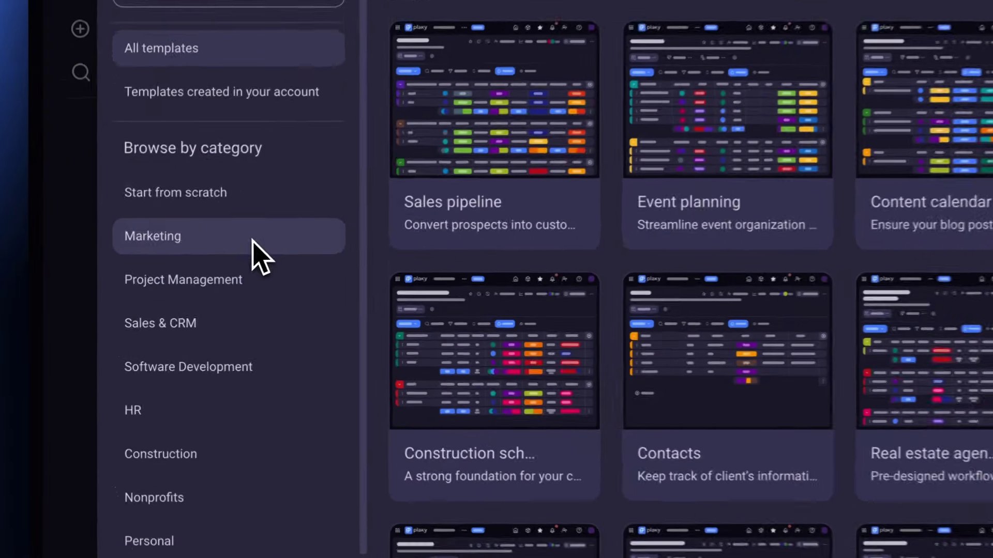
left_click(196, 275)
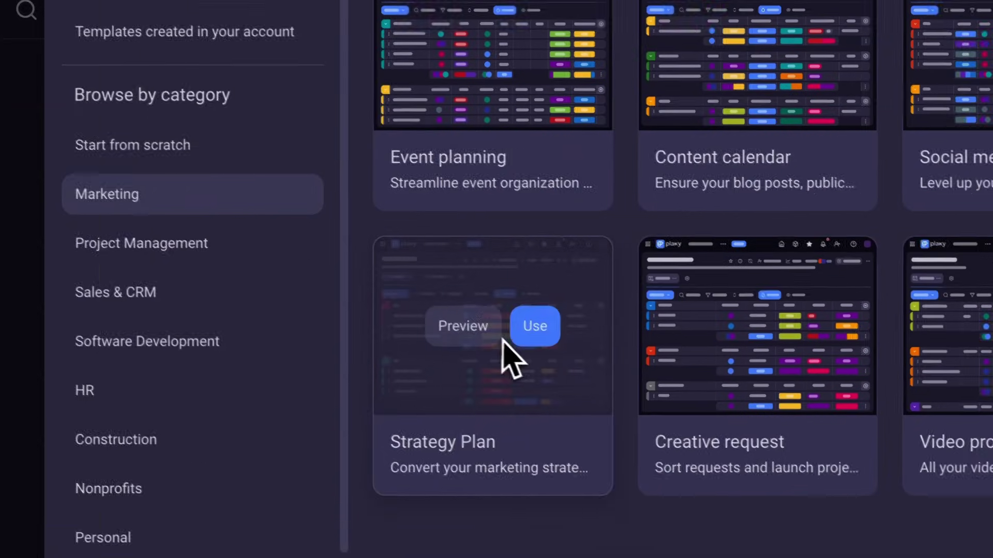
left_click(457, 304)
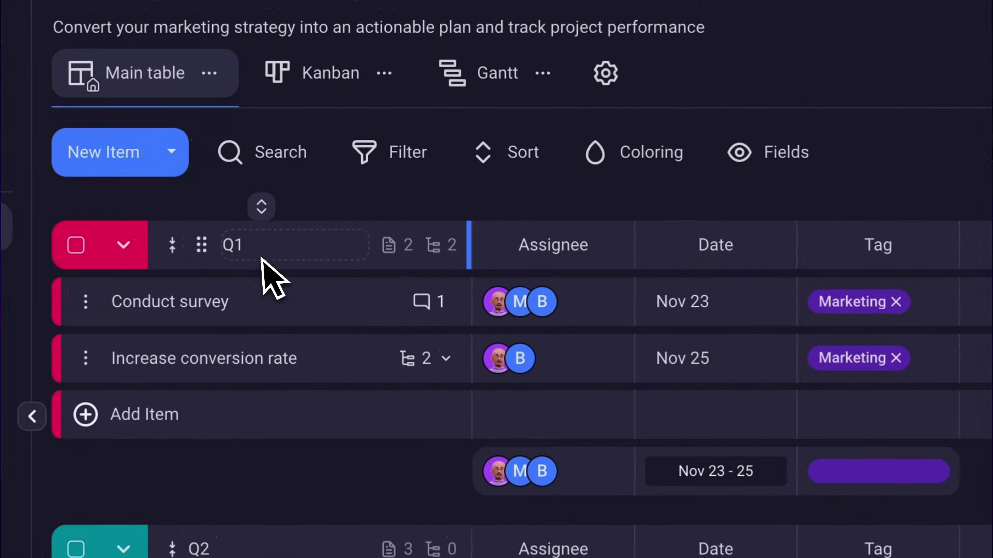
Rename the Q1 and Q2 groups to Market Research and Social Media
left_click(311, 210)
type("Market")
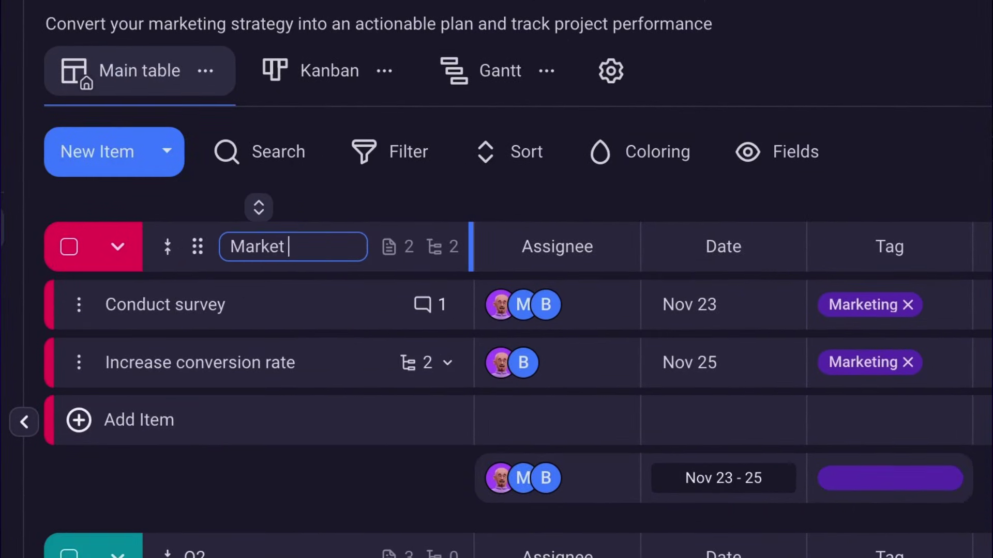
scroll(246, 256, "down", 5)
left_click(233, 188)
type("Social Media")
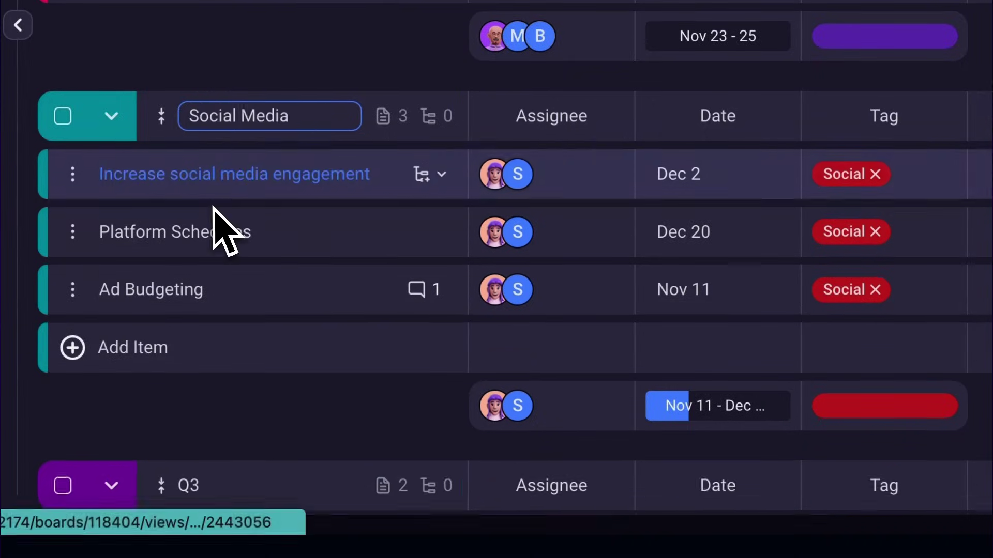
scroll(215, 214, "down", 2)
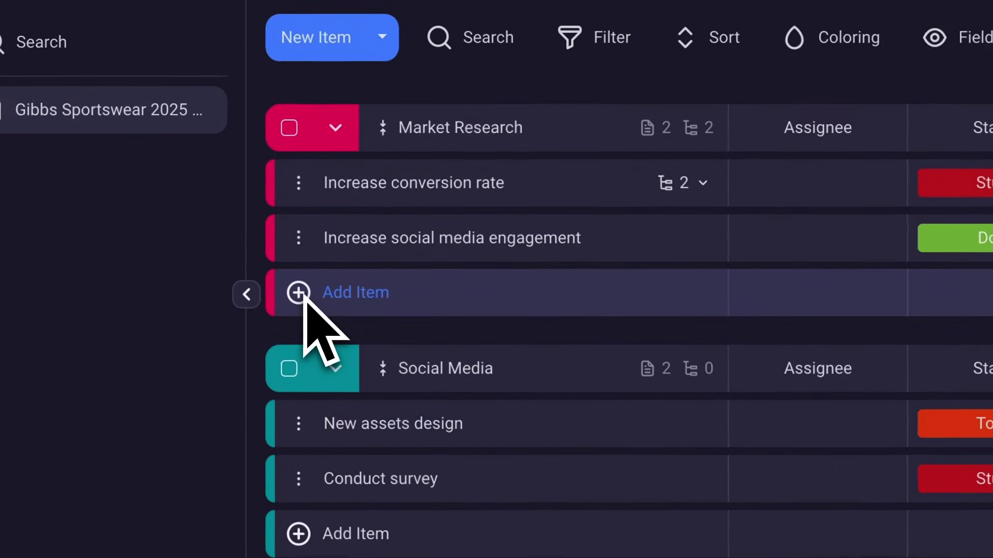
left_click(299, 182)
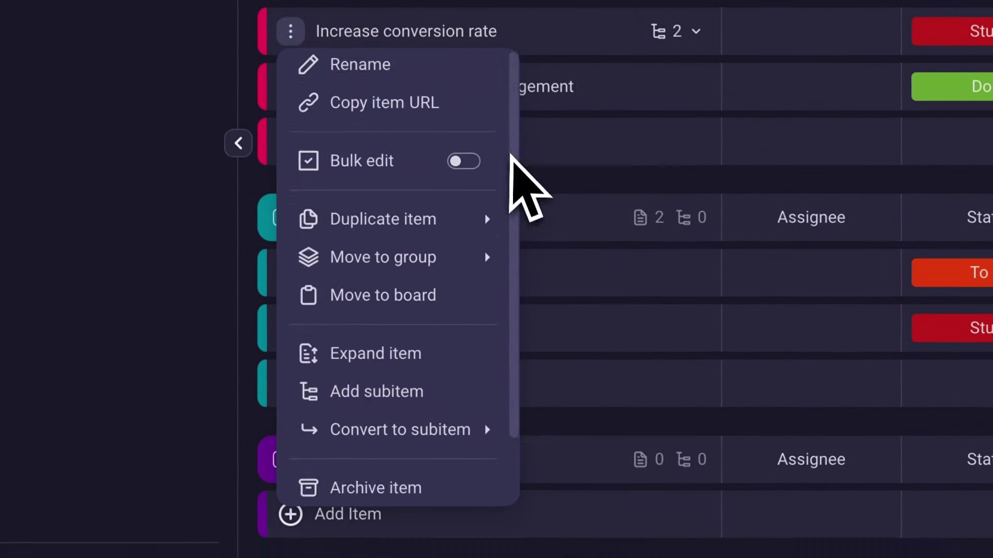
scroll(454, 388, "down", 2)
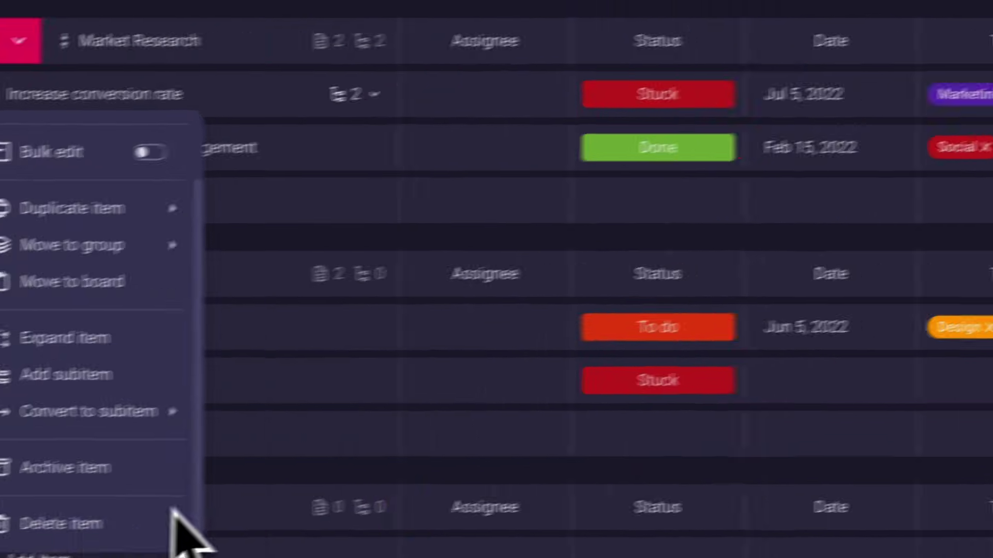
key("Escape")
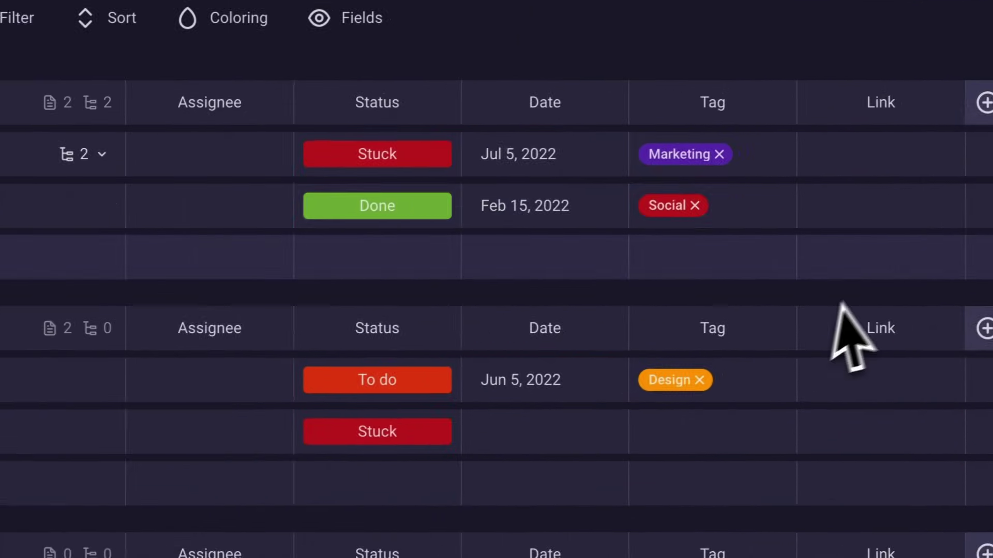
Move Increase social media engagement into Social Media and expand Increase conversion rate's subitems
left_click_drag(953, 213, 954, 253)
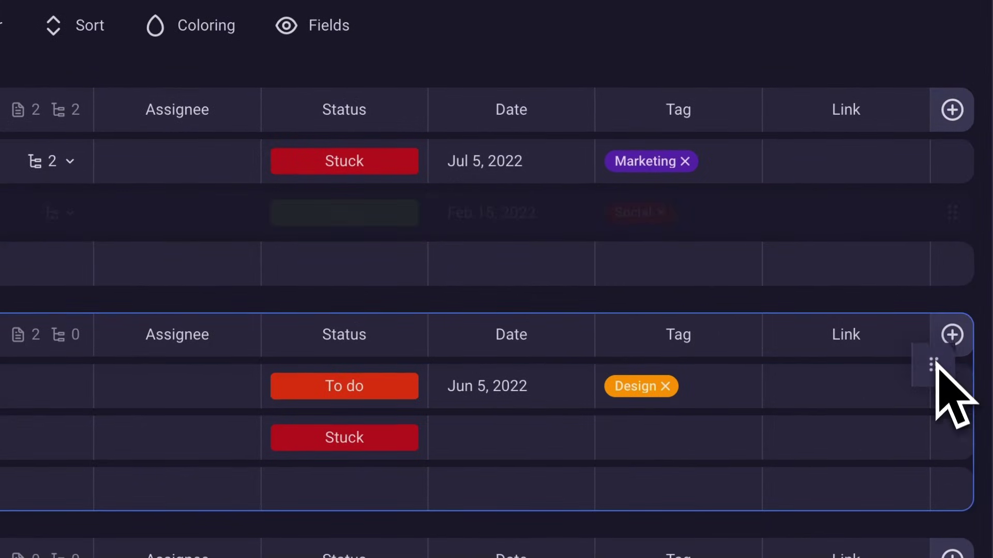
left_click_drag(939, 418, 941, 421)
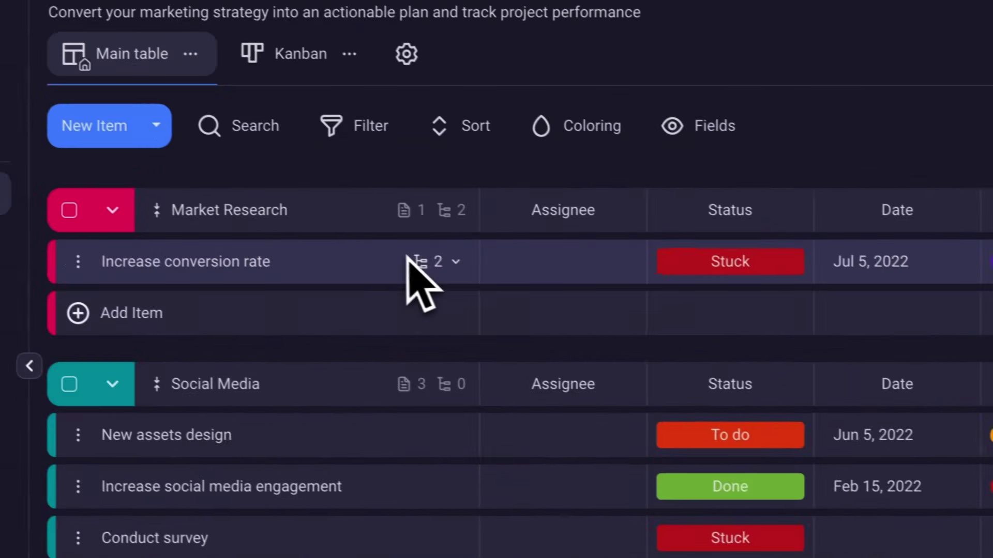
left_click(55, 162)
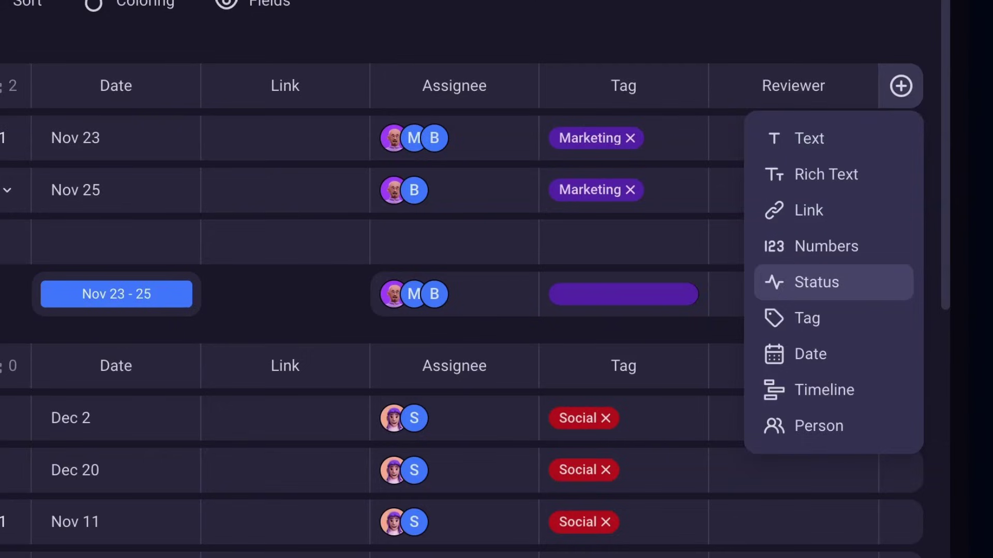
Add a Status column and relabel its values as Stuck, On Going and Completed
left_click(825, 285)
mouse_move(754, 139)
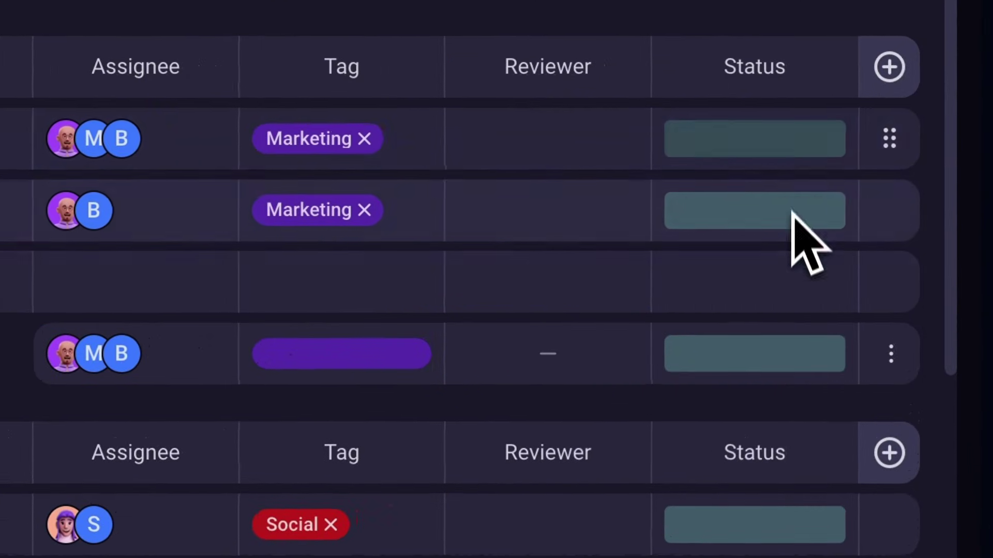
left_click(790, 136)
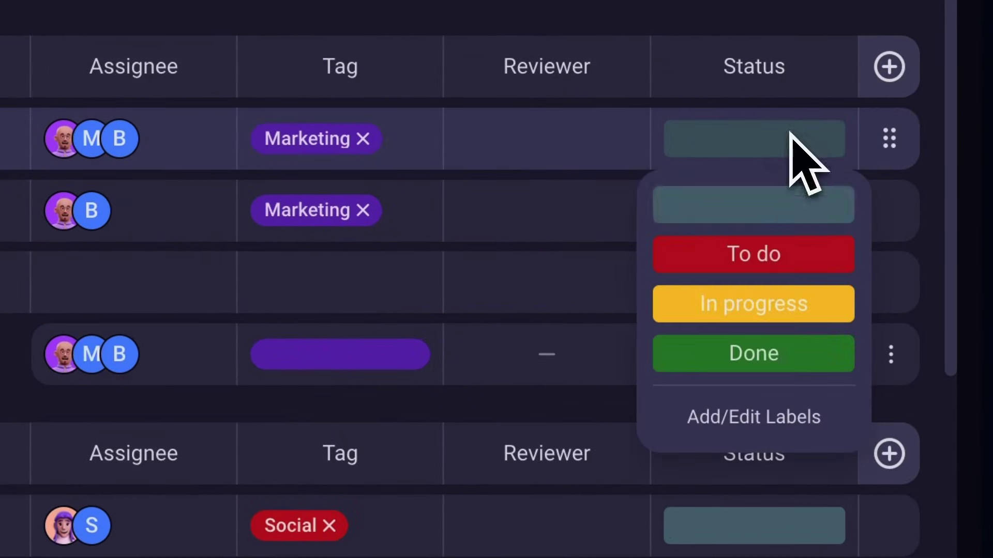
left_click(785, 419)
type("On Goin")
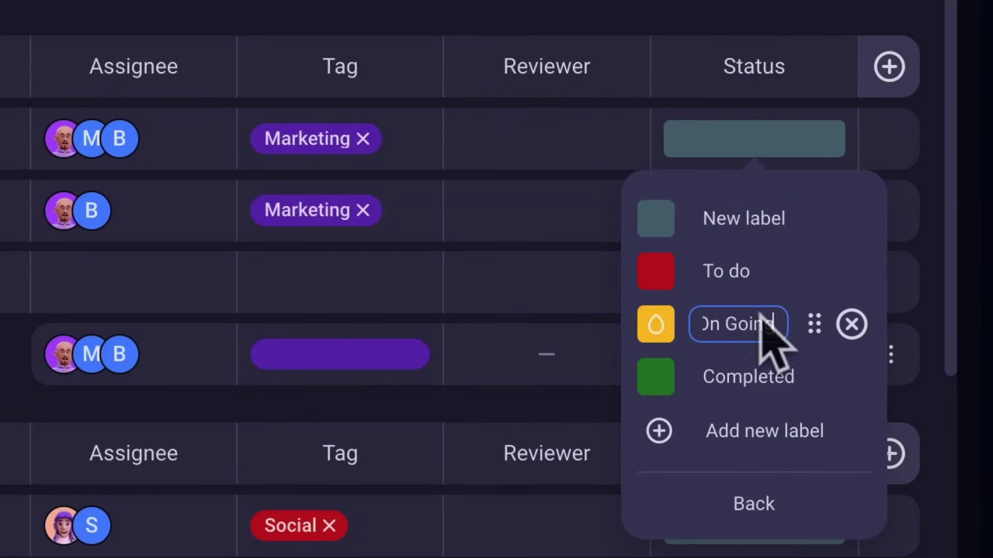
left_click(746, 279)
type("Stu")
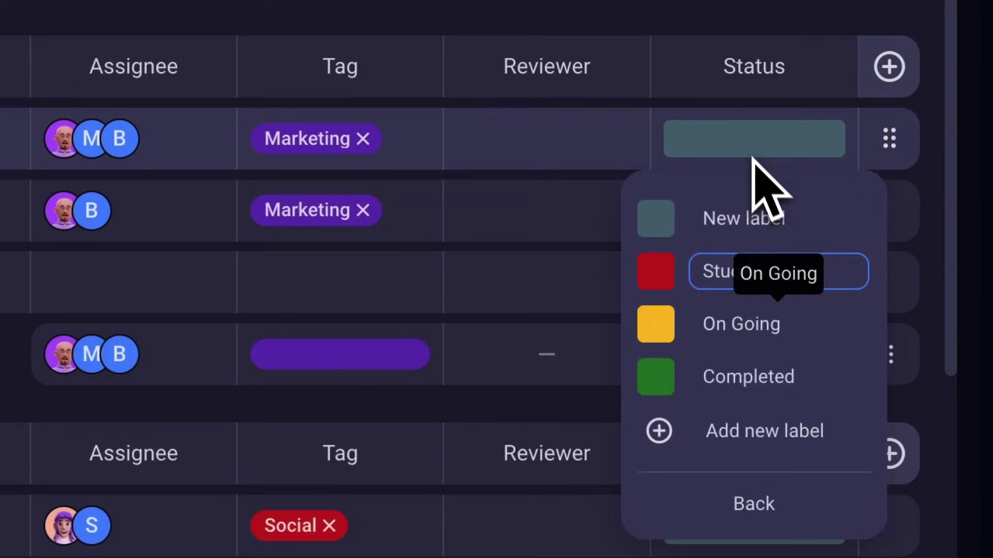
left_click(710, 4)
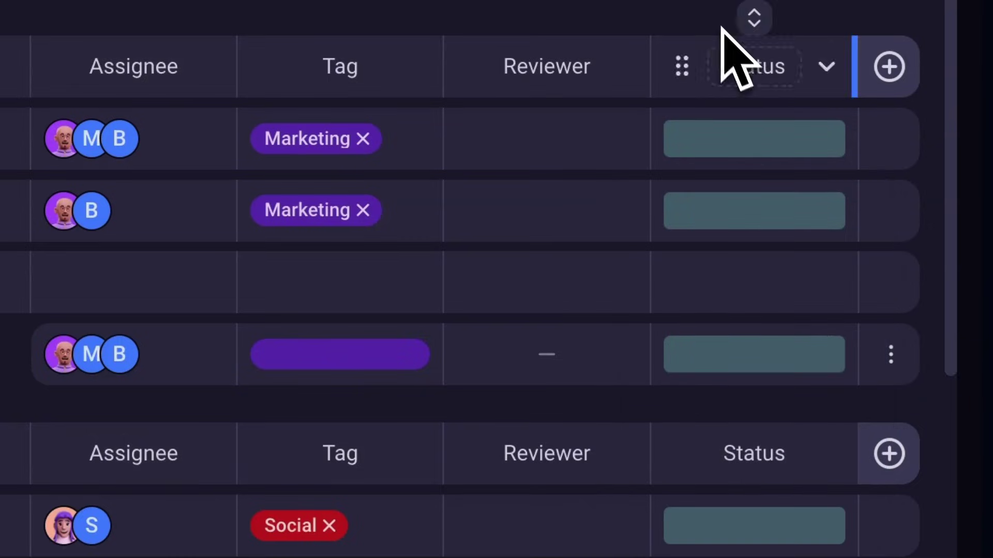
Set Conduct survey to On Going and Increase conversion rate to Stuck
left_click(753, 137)
left_click(757, 300)
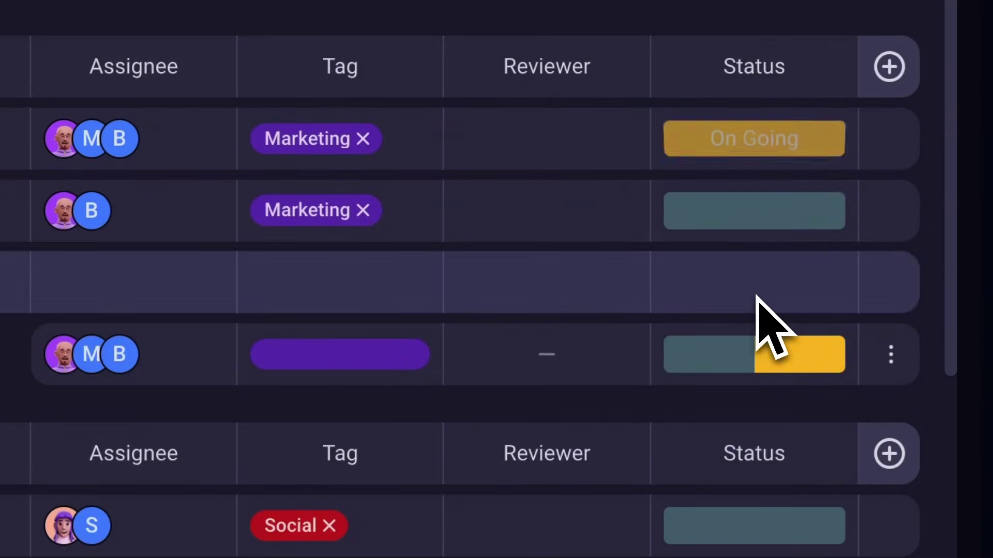
left_click(750, 213)
left_click(757, 334)
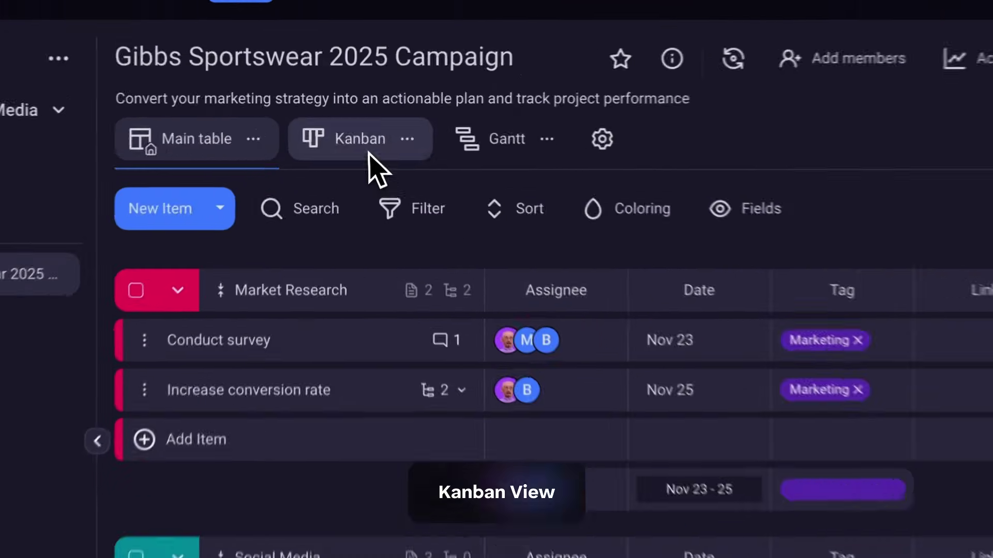
Move Conduct survey to On Going on the Kanban view, then scale the Gantt timeline to quarters
left_click(356, 126)
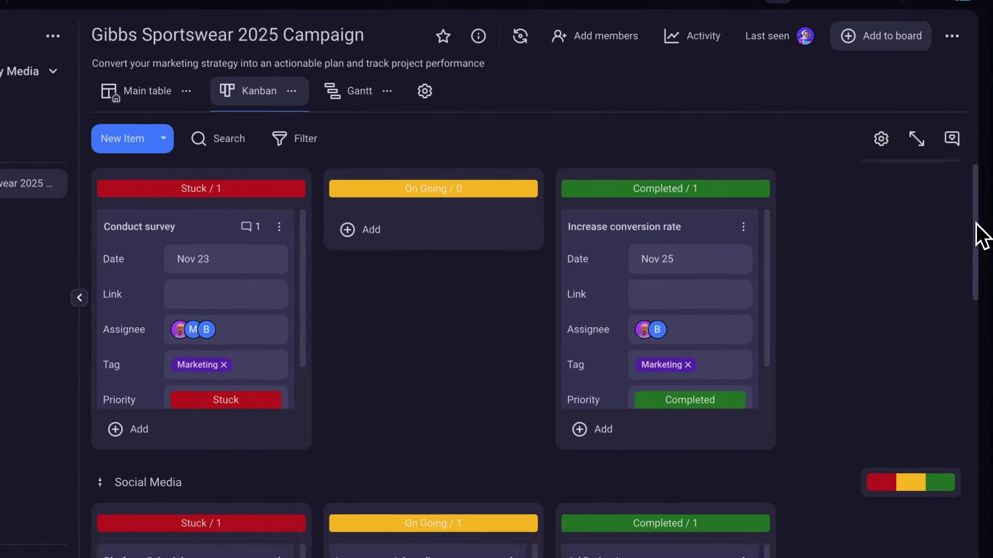
mouse_move(980, 233)
left_mouse_down()
mouse_move(981, 360)
mouse_move(950, 229)
left_mouse_up()
mouse_move(174, 248)
left_mouse_down()
mouse_move(259, 269)
mouse_move(410, 271)
mouse_move(406, 260)
left_mouse_up()
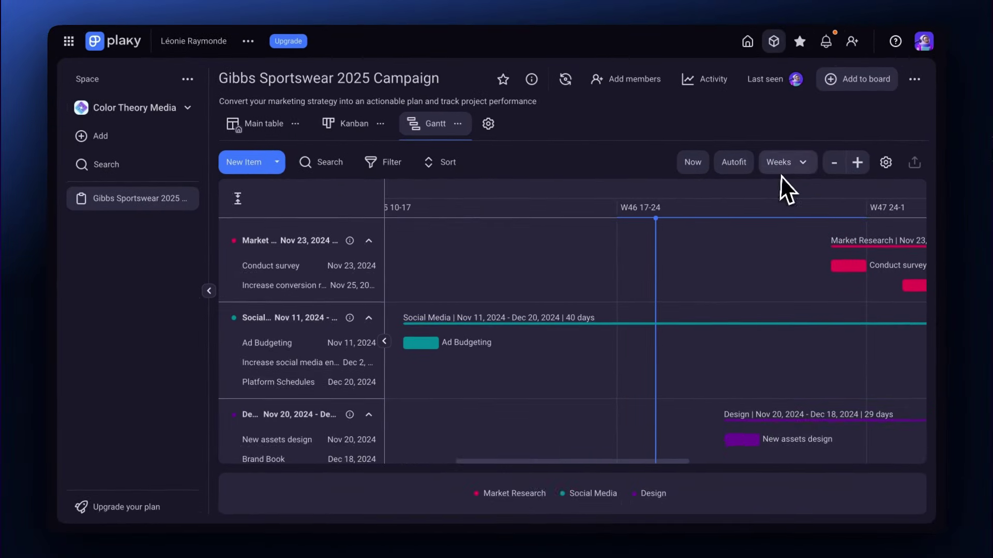
left_click(784, 164)
left_click(797, 254)
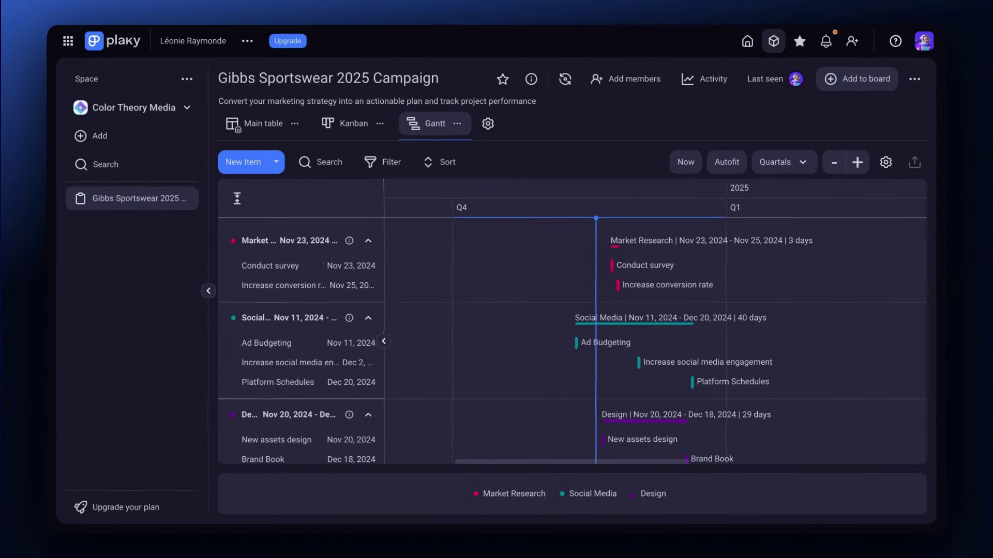
Turn on the main table's summary row and hide the Assignee and Date fields
left_click(264, 123)
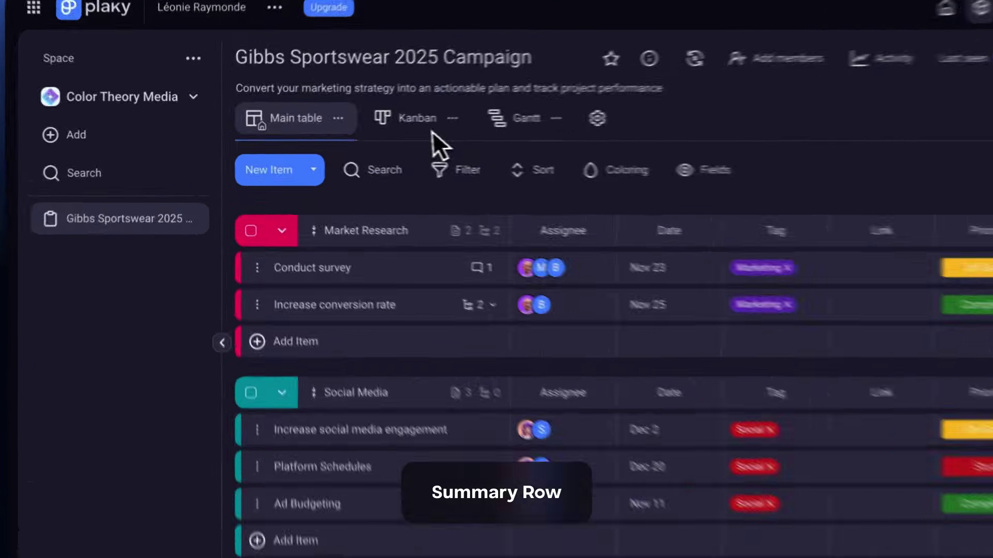
left_click(295, 124)
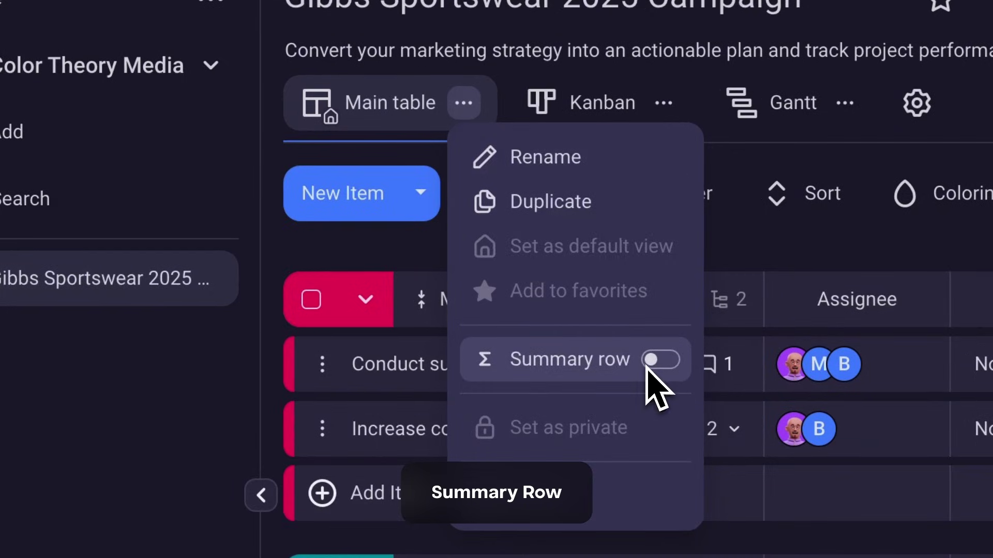
left_click(650, 362)
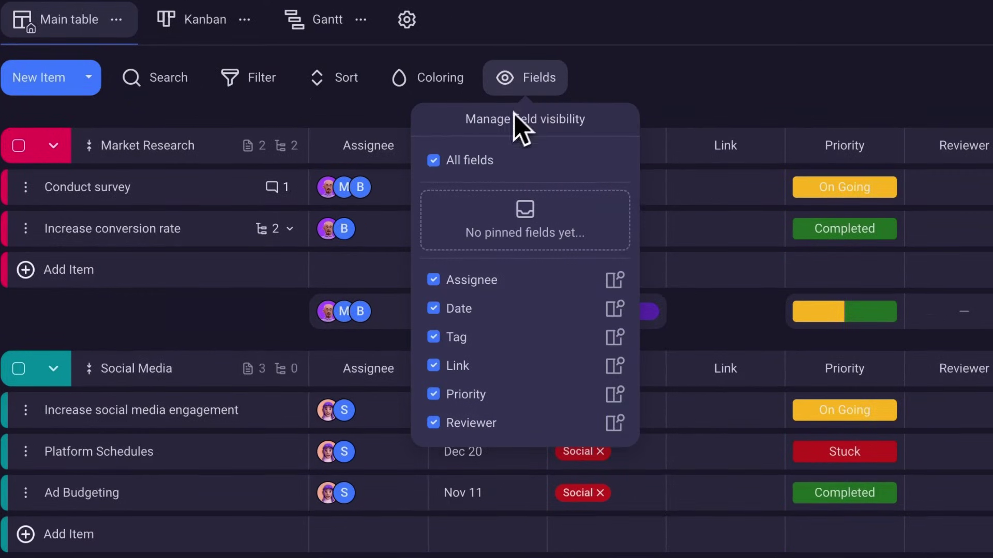
left_click(449, 163)
left_click(447, 163)
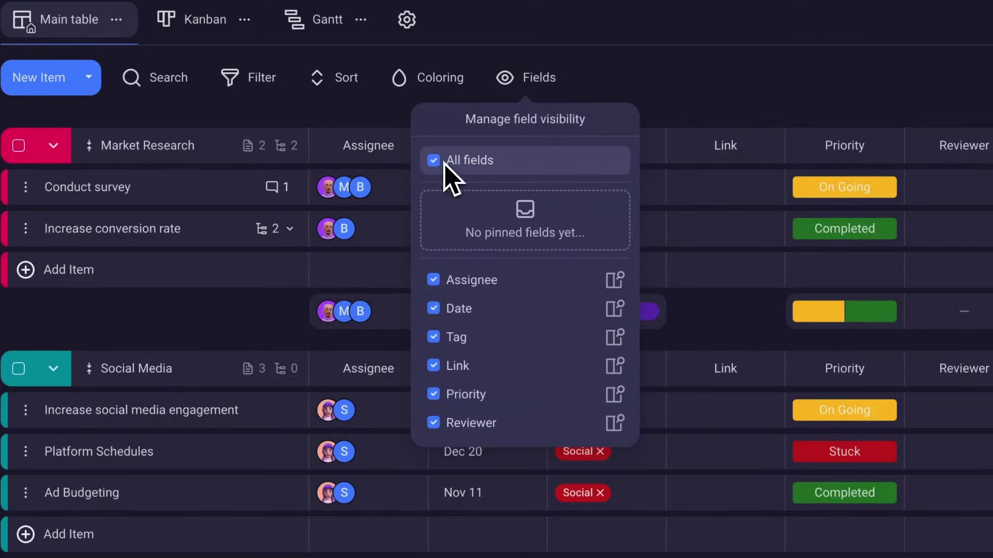
left_click(436, 280)
left_click(447, 309)
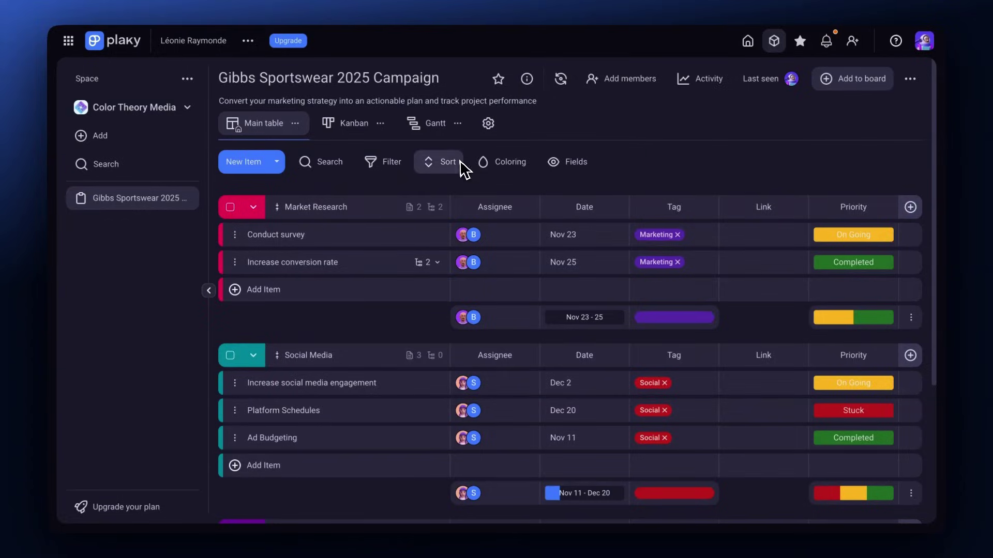
Sort the main table by Date descending and save the sort in this view
left_click(460, 164)
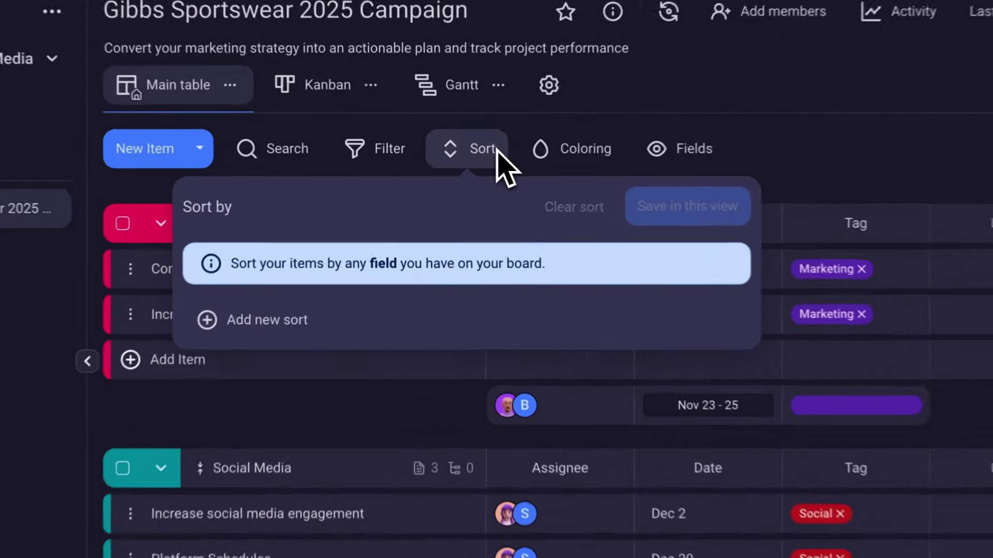
left_click(342, 260)
left_click(327, 281)
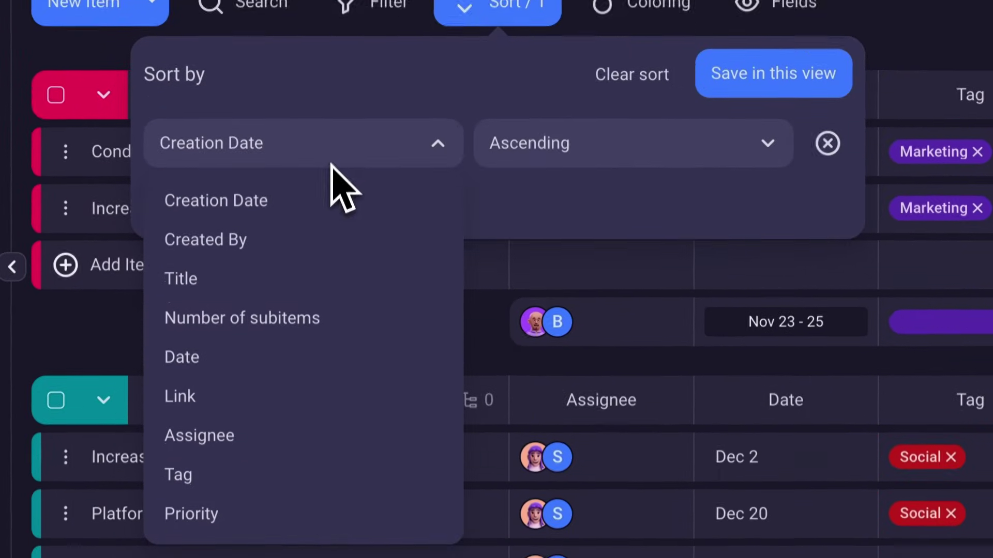
left_click(186, 495)
left_click(577, 287)
left_click(537, 311)
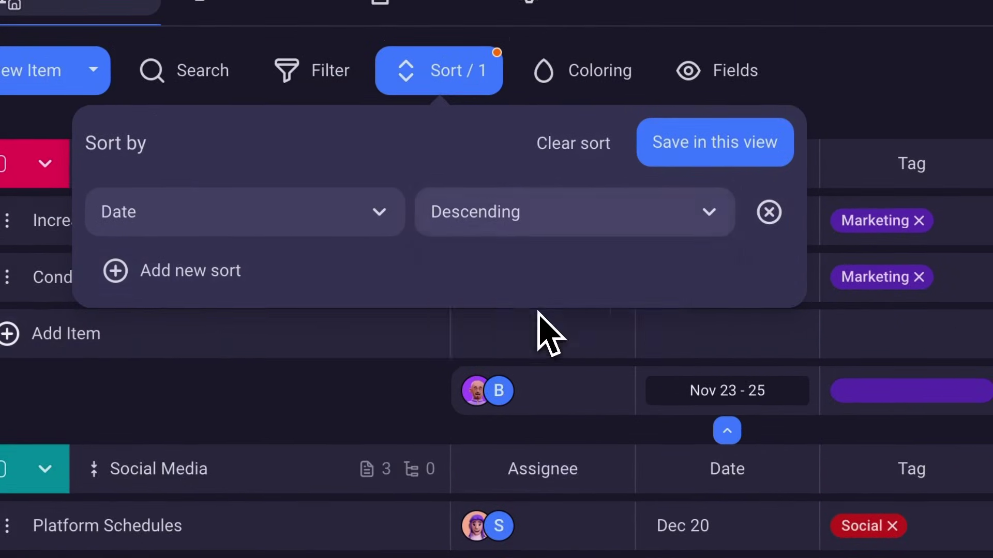
left_click(720, 144)
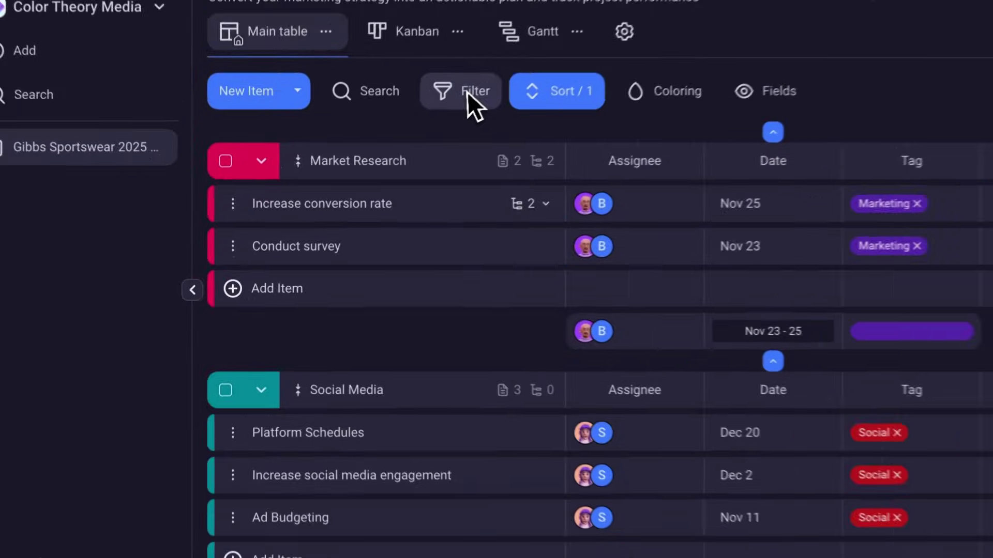
Filter to items created this week by one subscriber and save the filter in this view
left_click(386, 162)
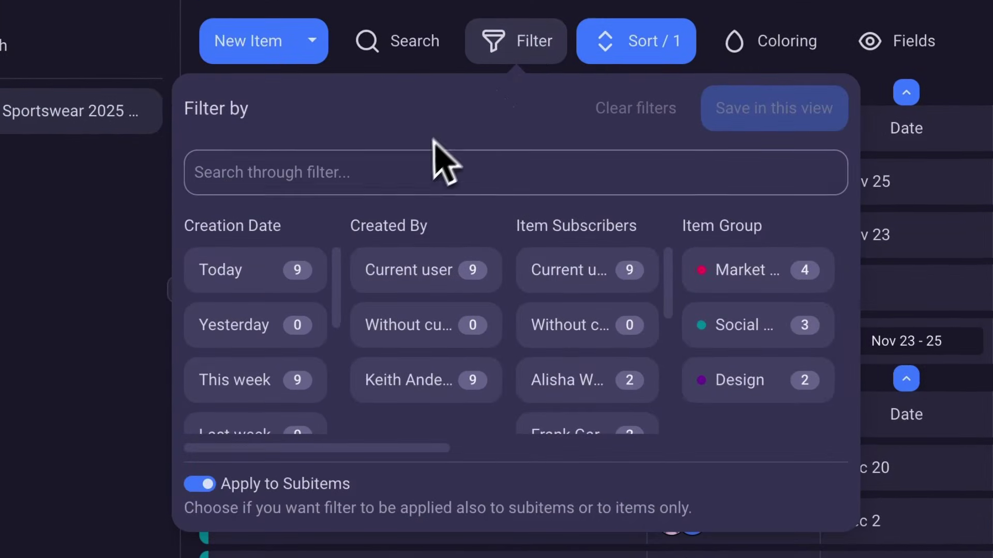
left_click(283, 382)
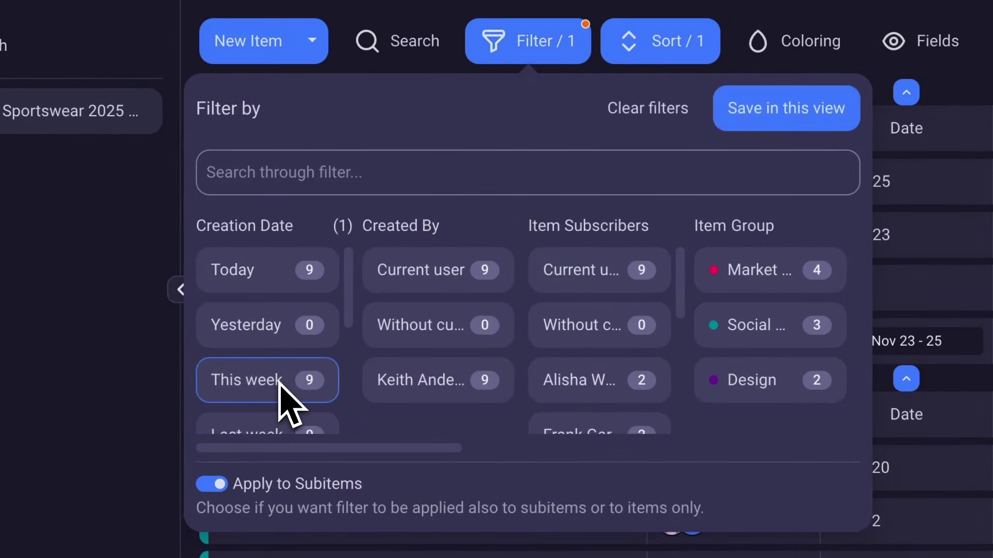
left_click(579, 388)
left_click(788, 113)
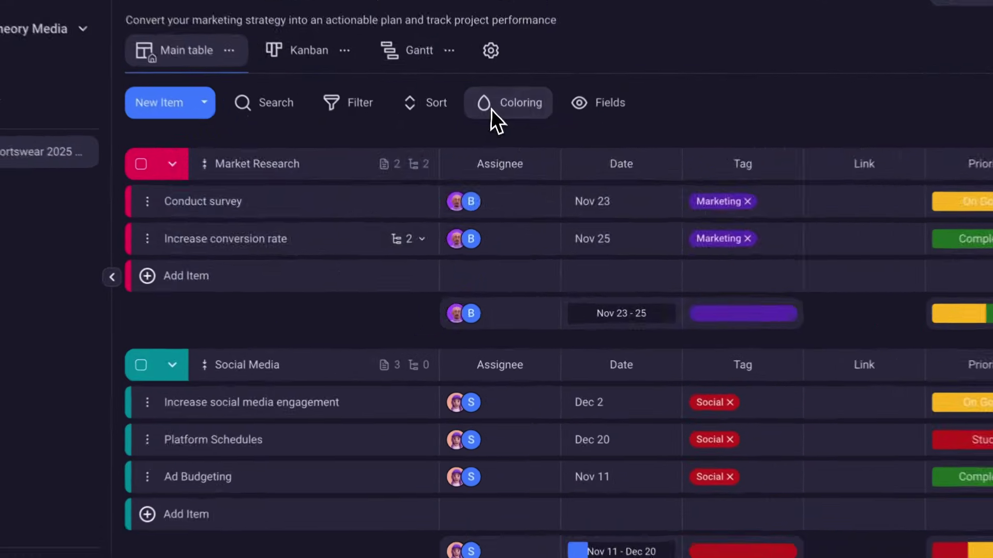
Colour whole rows pink when Priority is On Going and save the coloring in this view
left_click(489, 165)
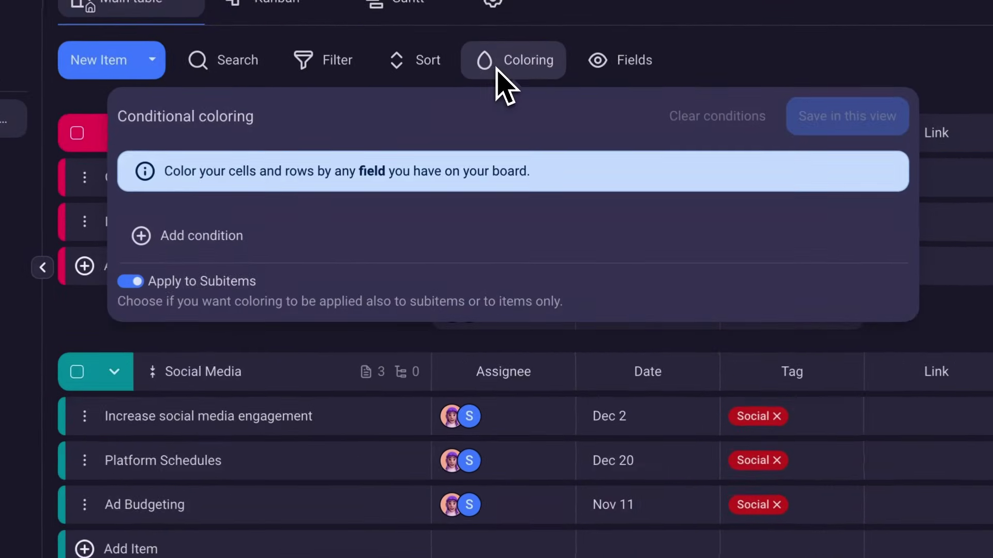
left_click(249, 236)
left_click(165, 175)
left_click(153, 225)
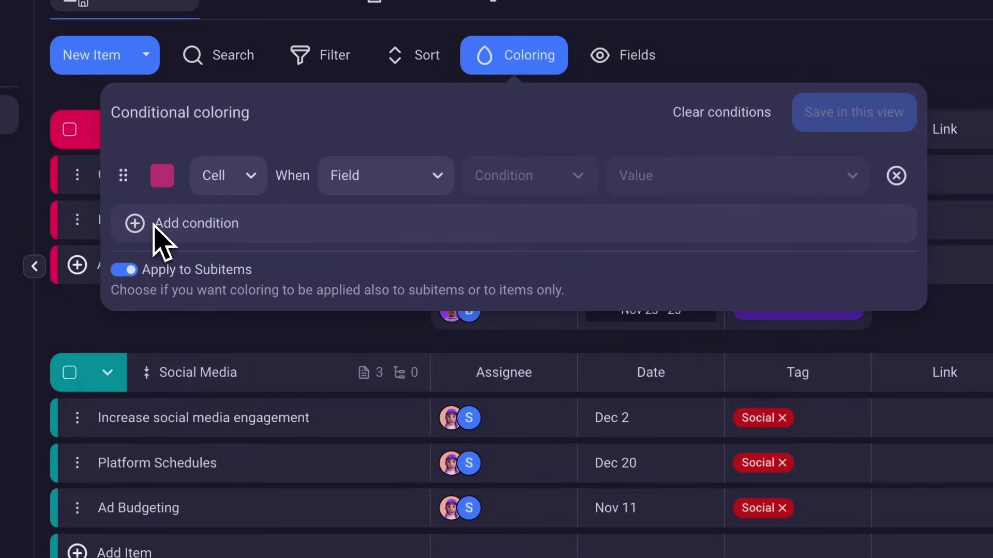
left_click(247, 253)
left_click(397, 183)
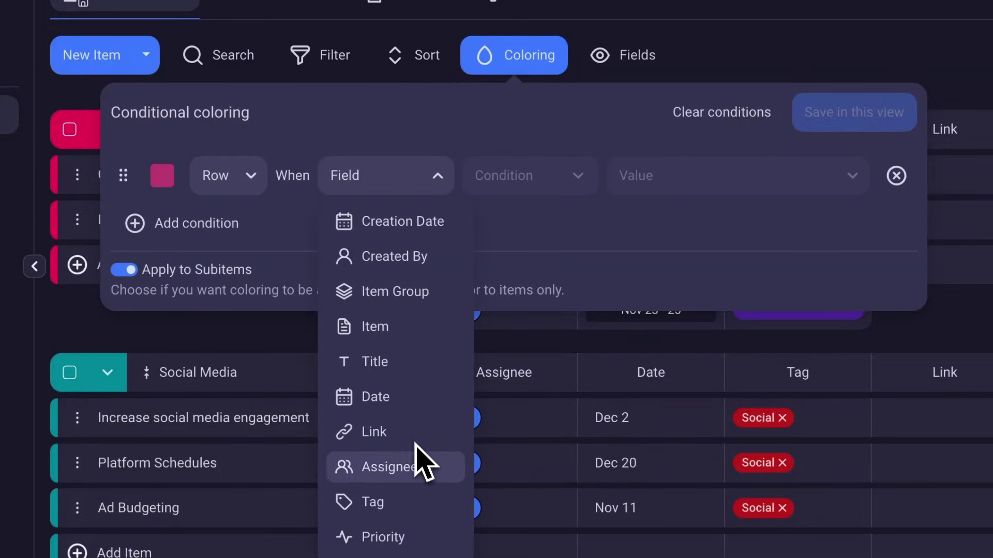
left_click(412, 536)
left_click(515, 180)
left_click(521, 222)
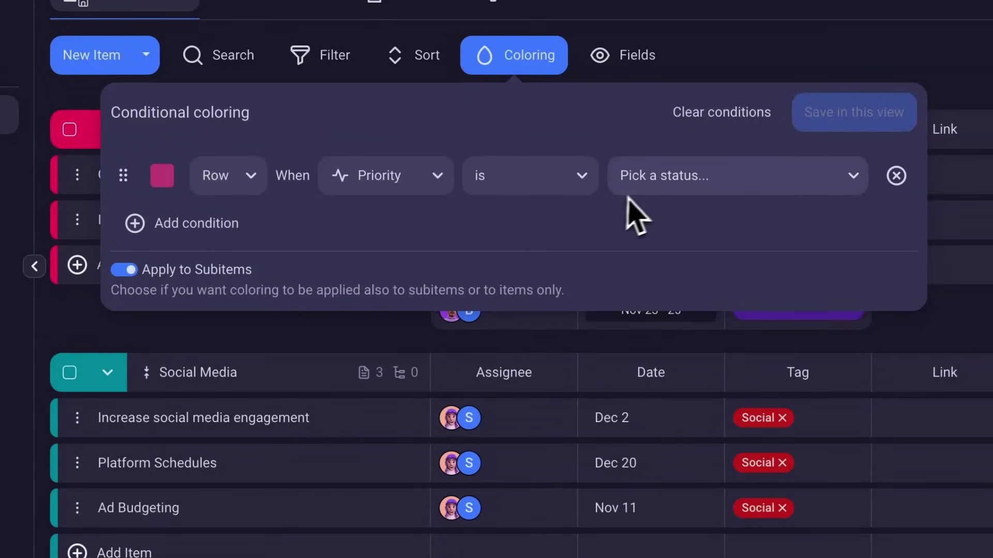
left_click(698, 177)
left_click(702, 329)
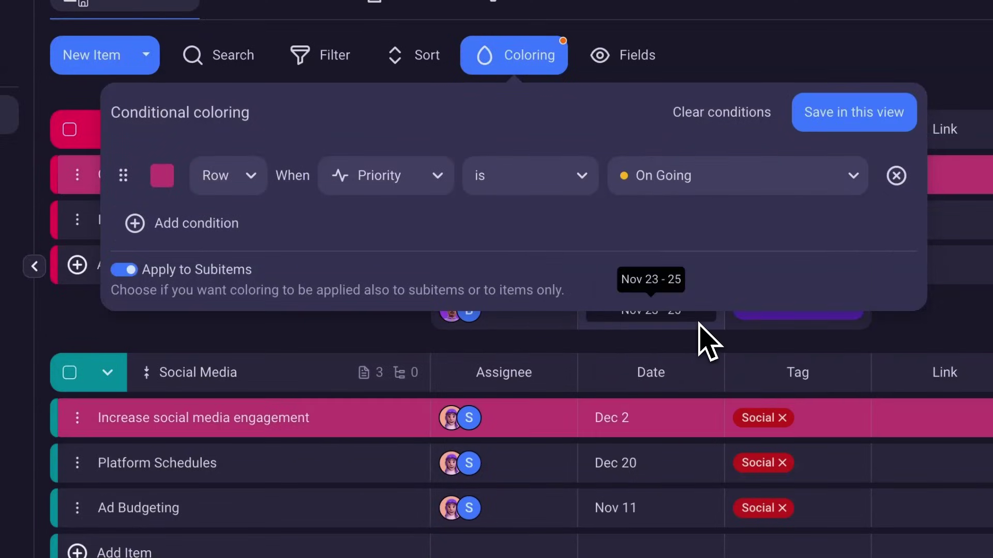
left_click(837, 119)
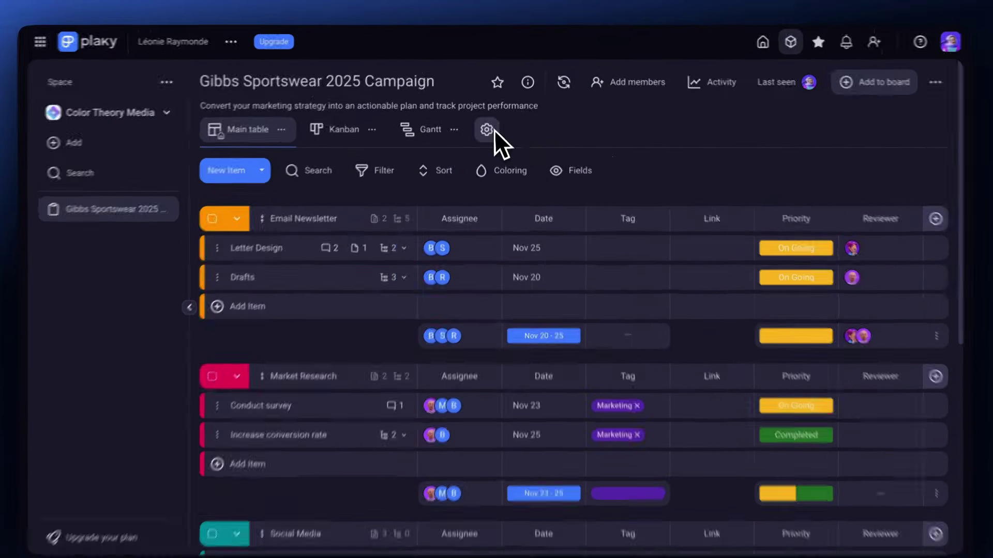
left_click(488, 124)
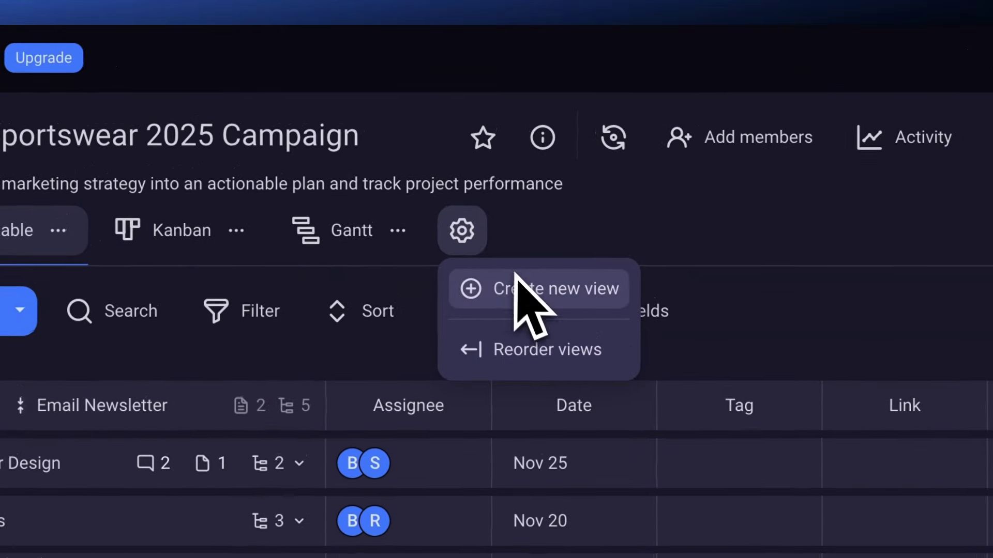
Create a private table view named Personal Tasks
left_click(514, 272)
left_click(457, 221)
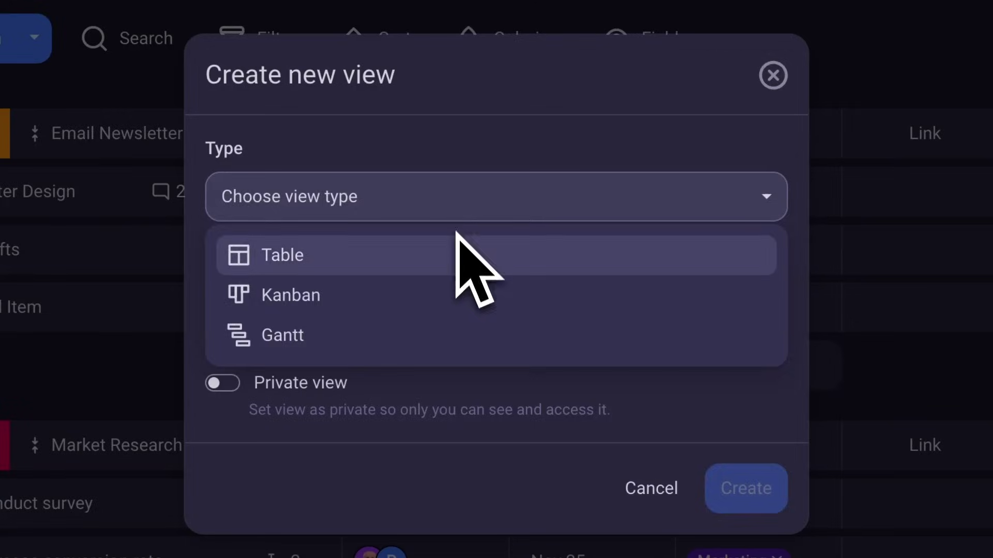
left_click(458, 252)
type("Personal Tasks")
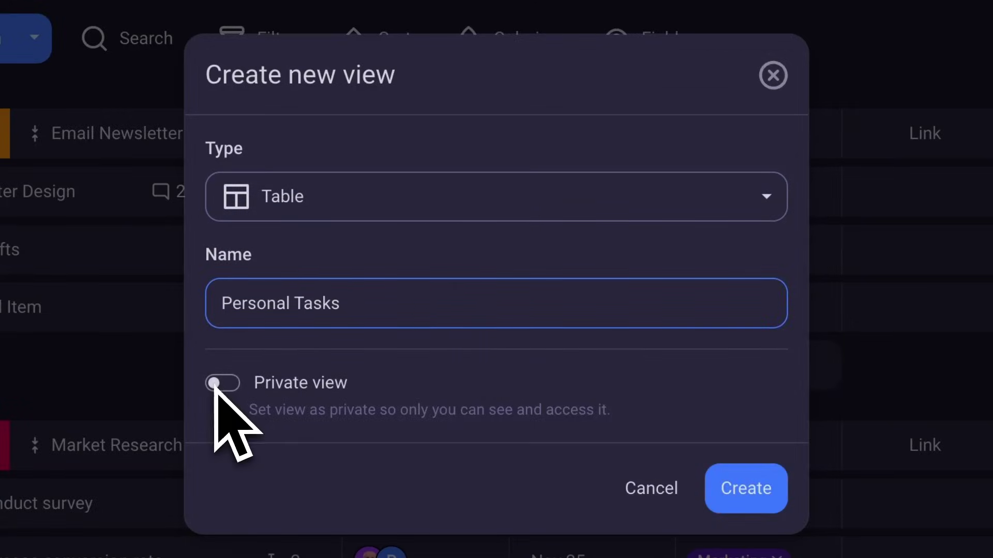
left_click(745, 494)
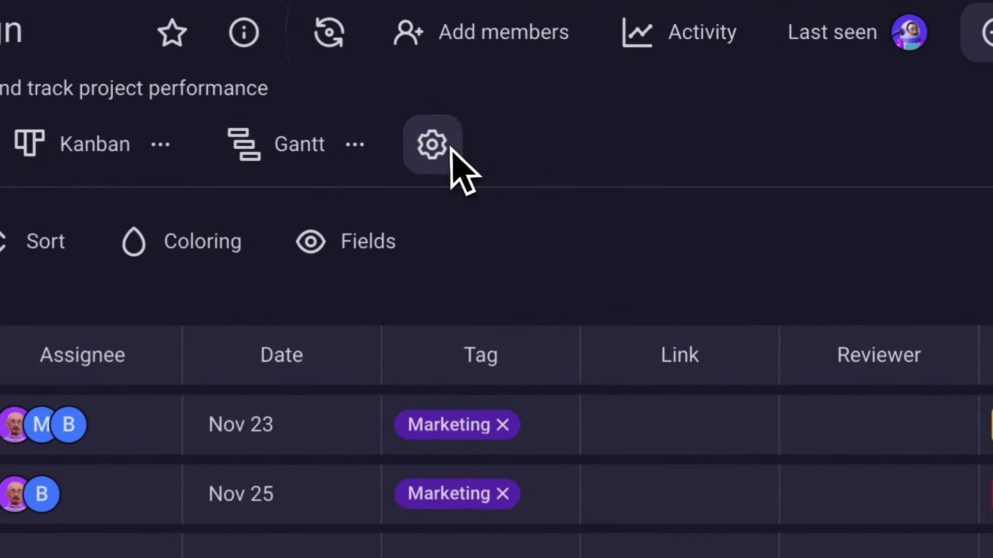
Create a second table view named New Table View
left_click(602, 124)
left_click(616, 151)
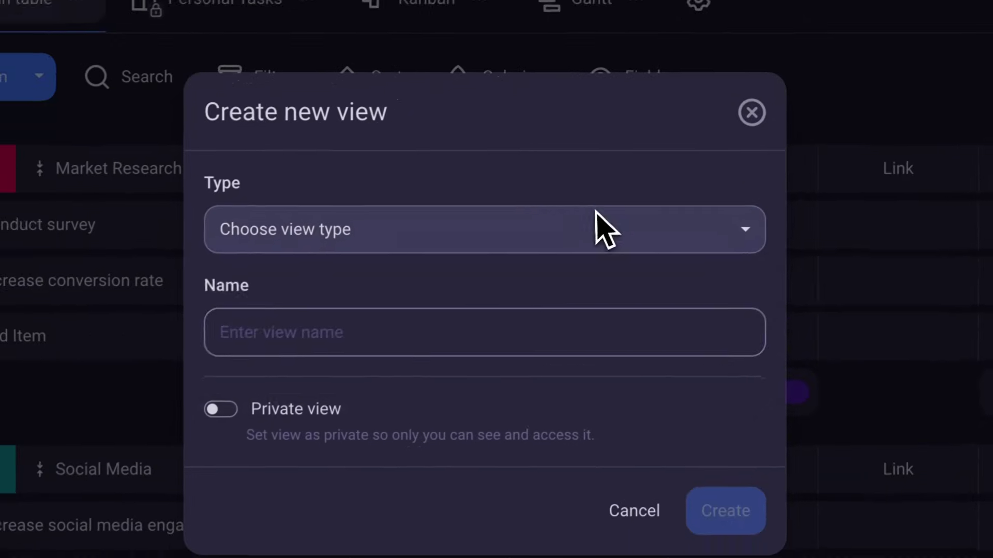
left_click(594, 228)
left_click(543, 264)
left_click(443, 314)
type("New Table View")
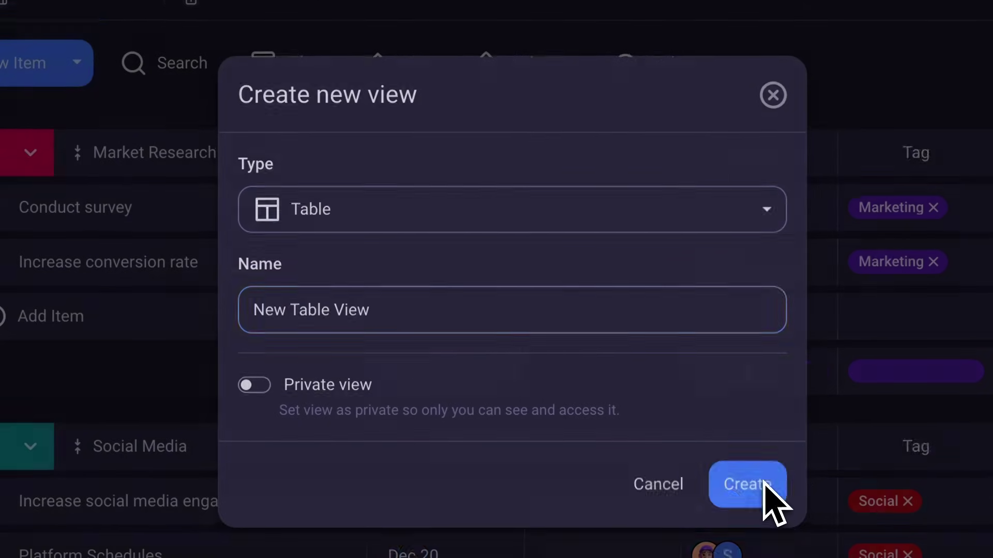
left_click(762, 488)
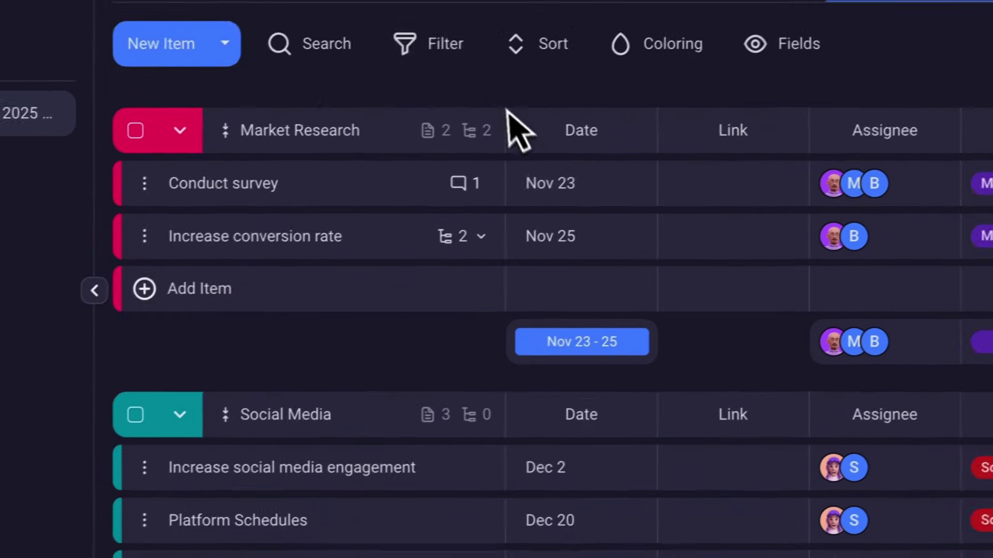
Filter New Table View to one creator's items in the Market Research group and save it
left_click(447, 44)
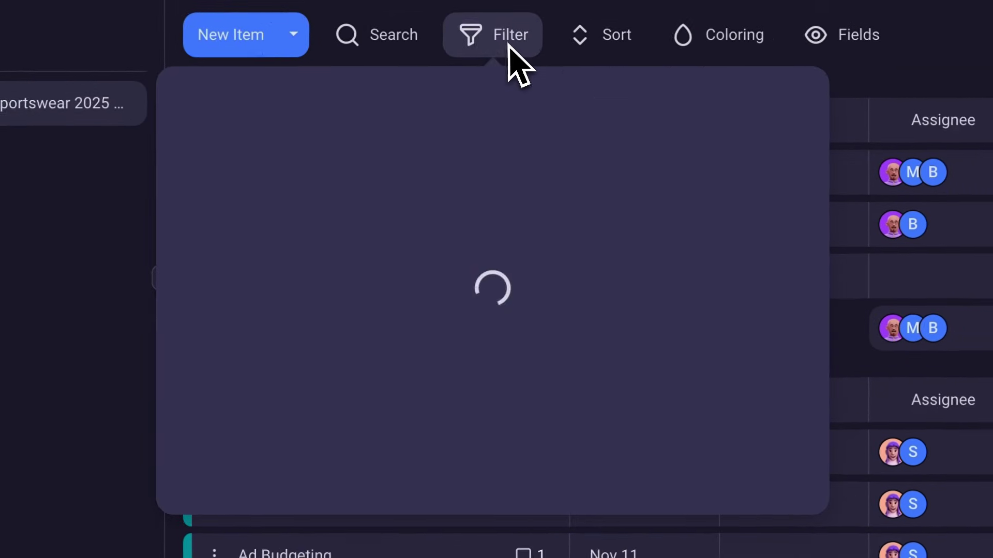
left_click(436, 377)
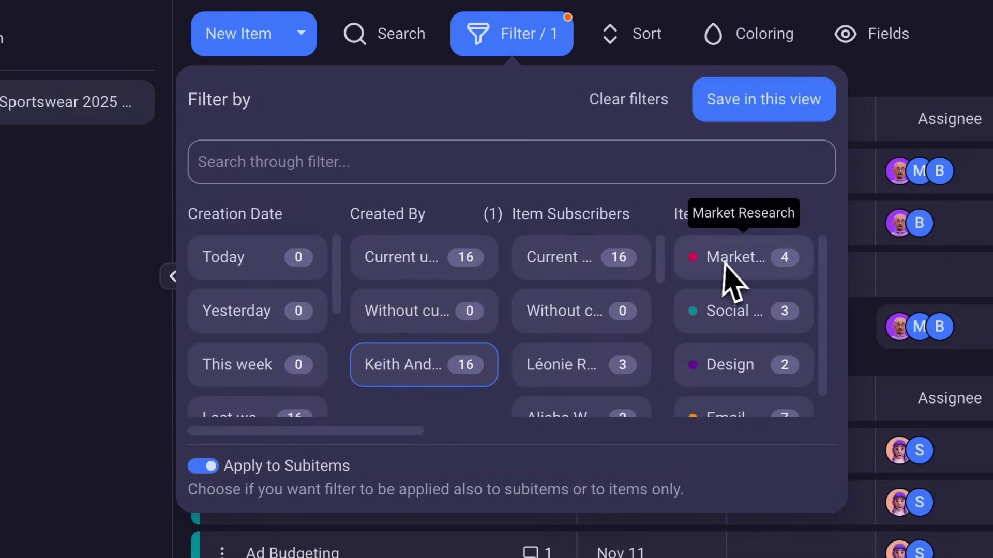
left_click(737, 268)
left_click(763, 100)
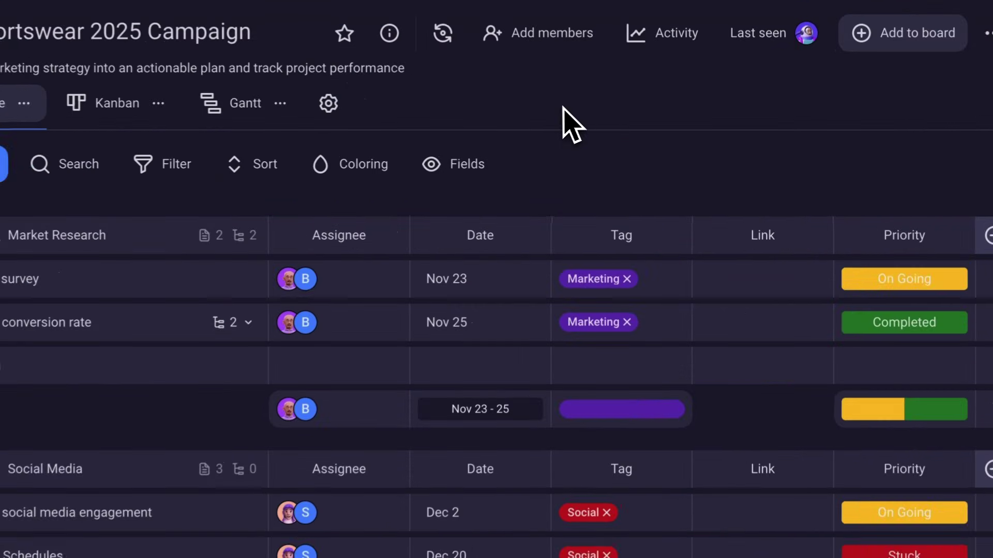
left_click(553, 53)
scroll(642, 272, "down", 3)
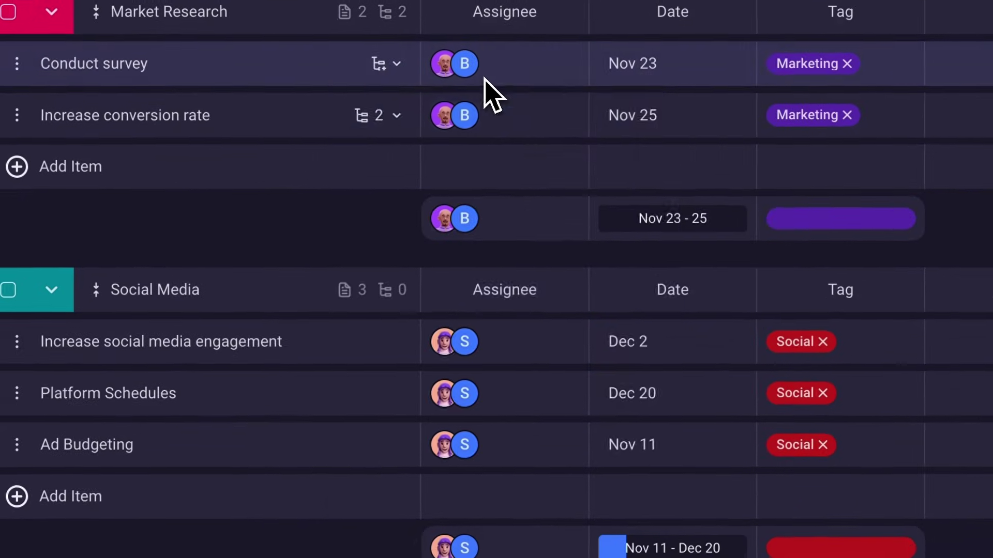
left_click(477, 77)
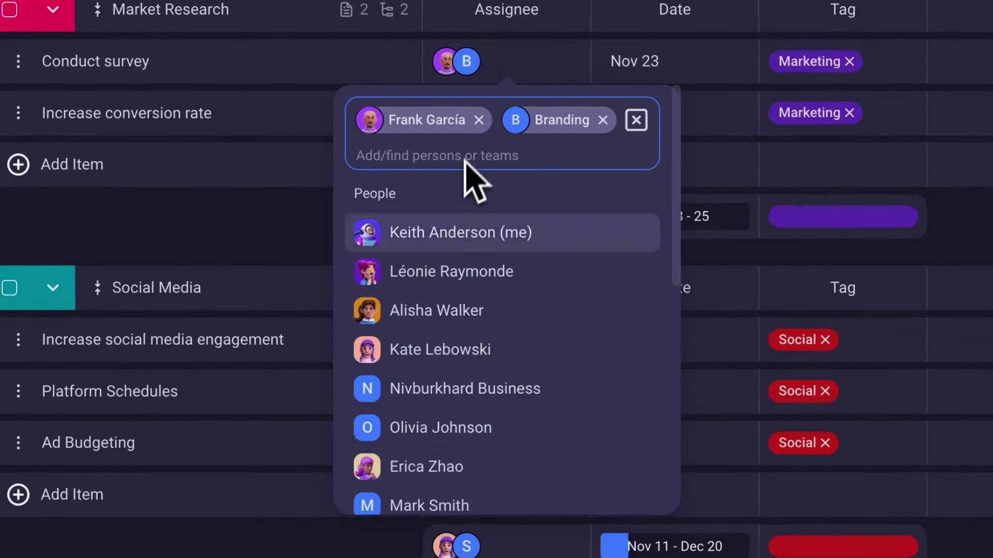
left_click(419, 508)
left_click(705, 116)
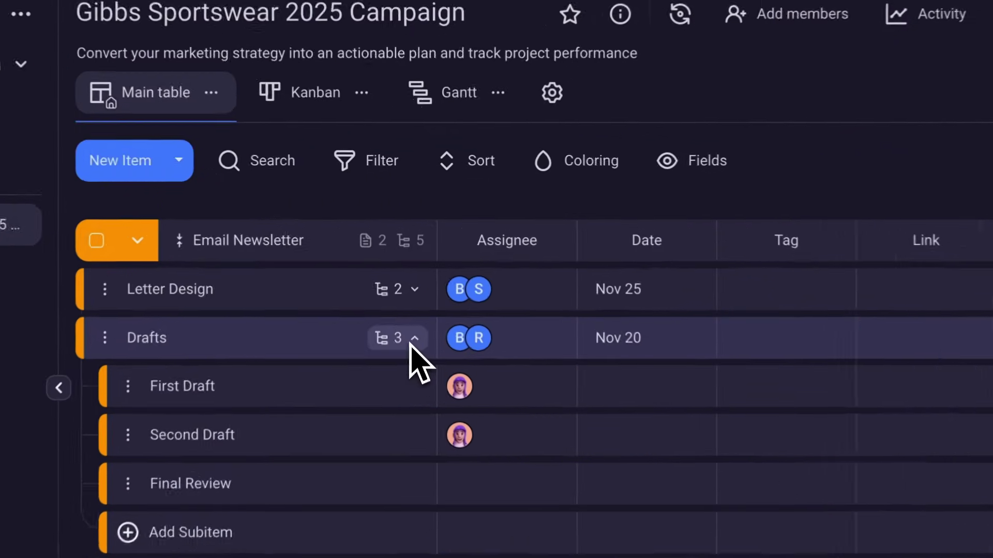
left_click(463, 541)
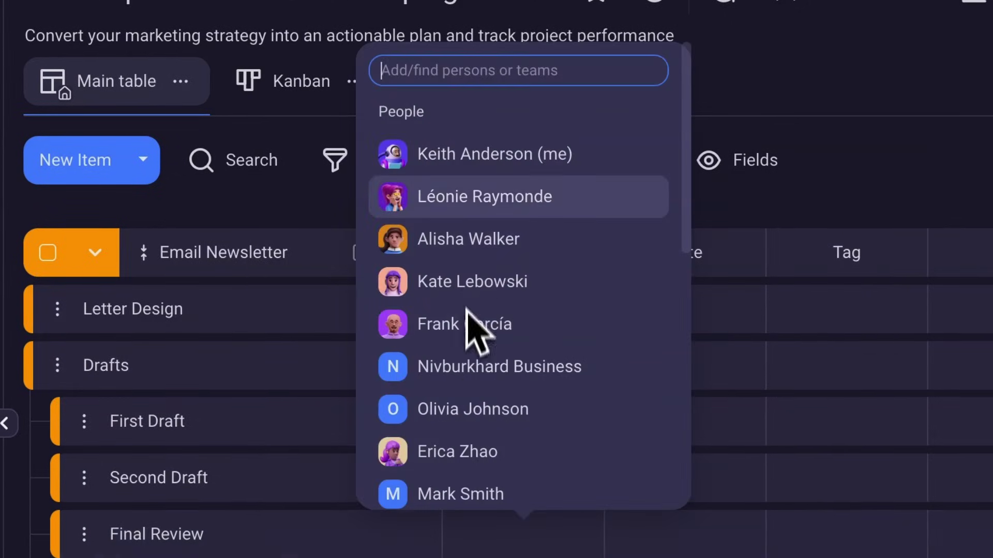
left_click(469, 209)
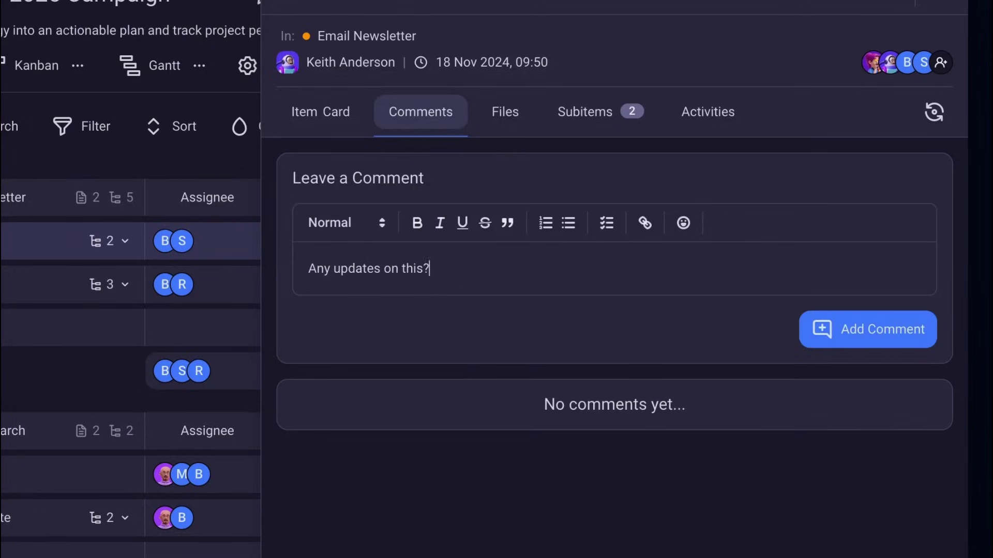
left_click(811, 340)
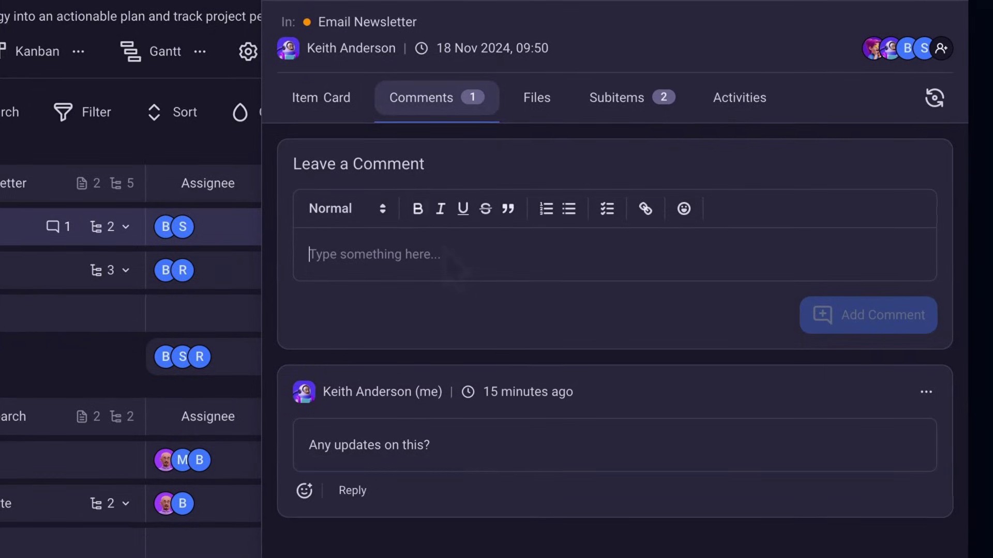
type("@f")
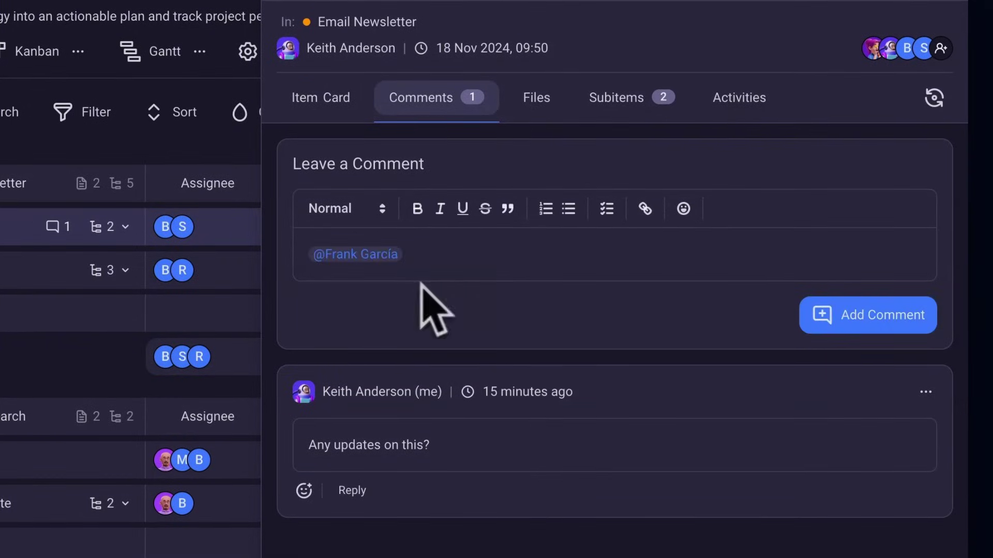
left_click(806, 302)
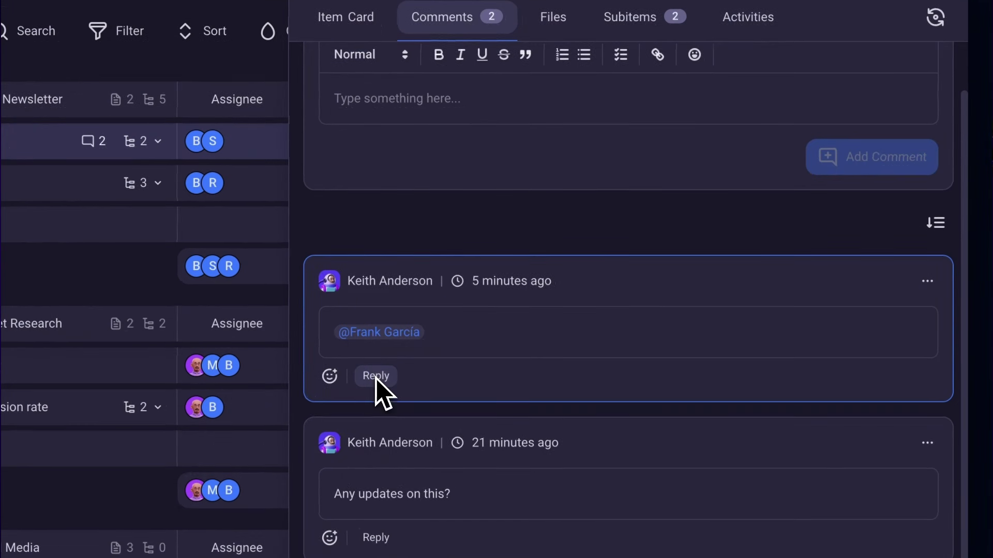
left_click(376, 376)
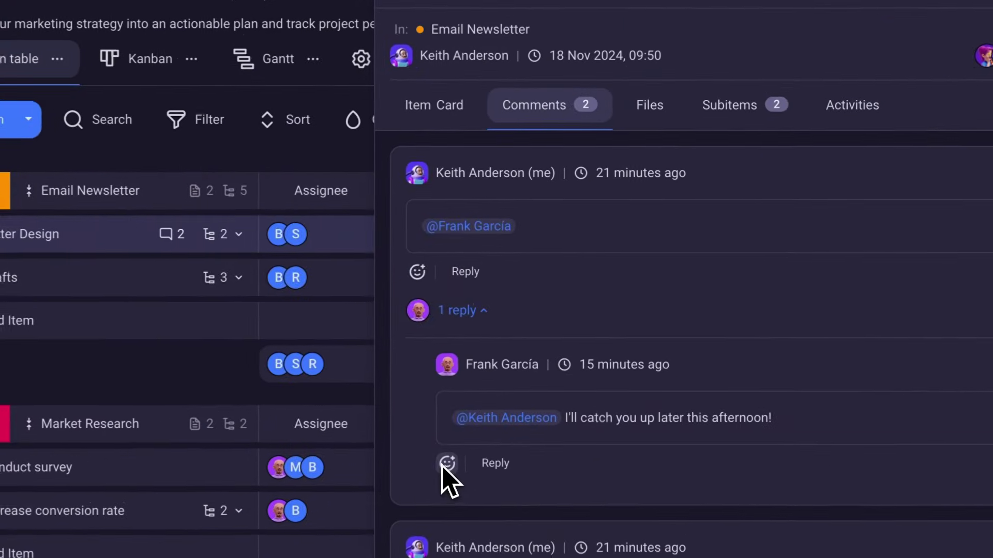
left_click(439, 471)
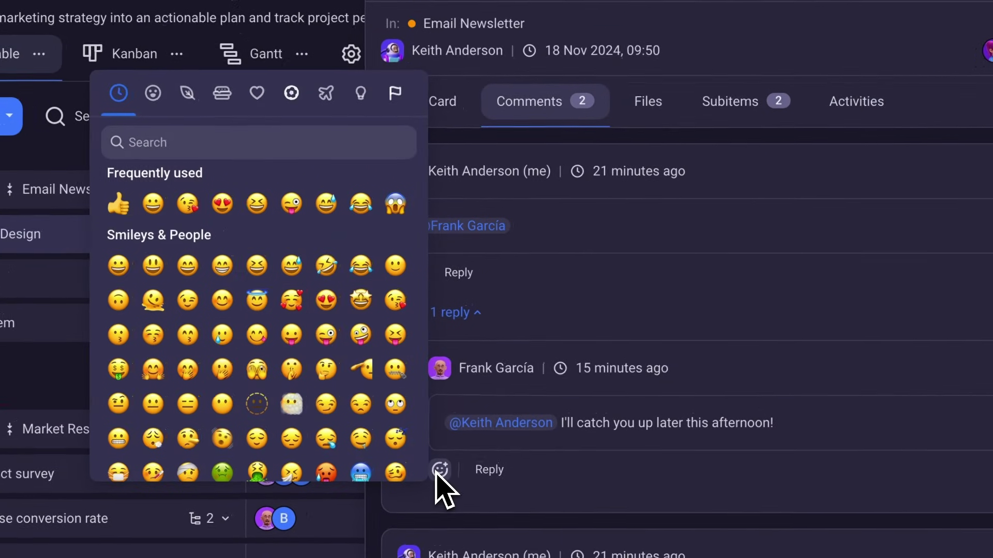
left_click(132, 209)
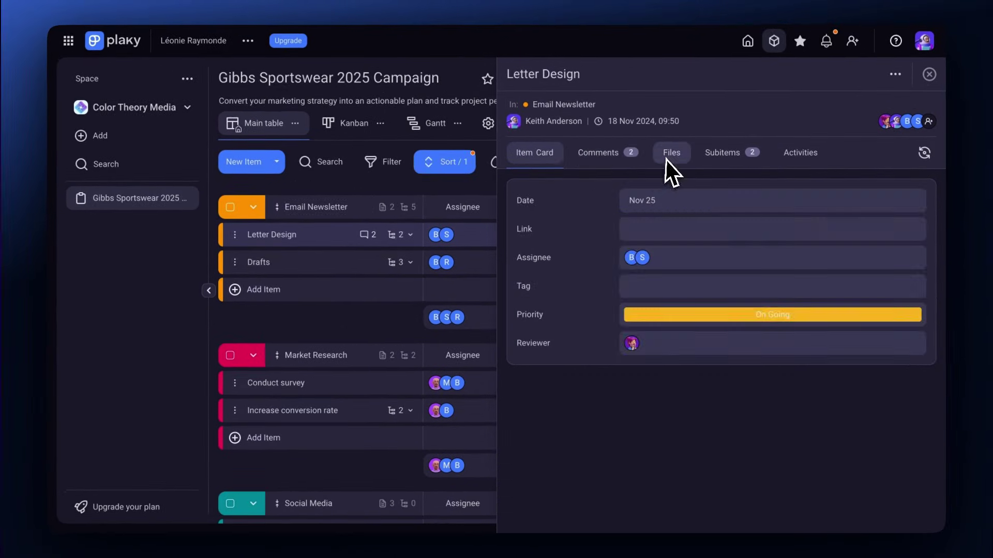
left_click(668, 154)
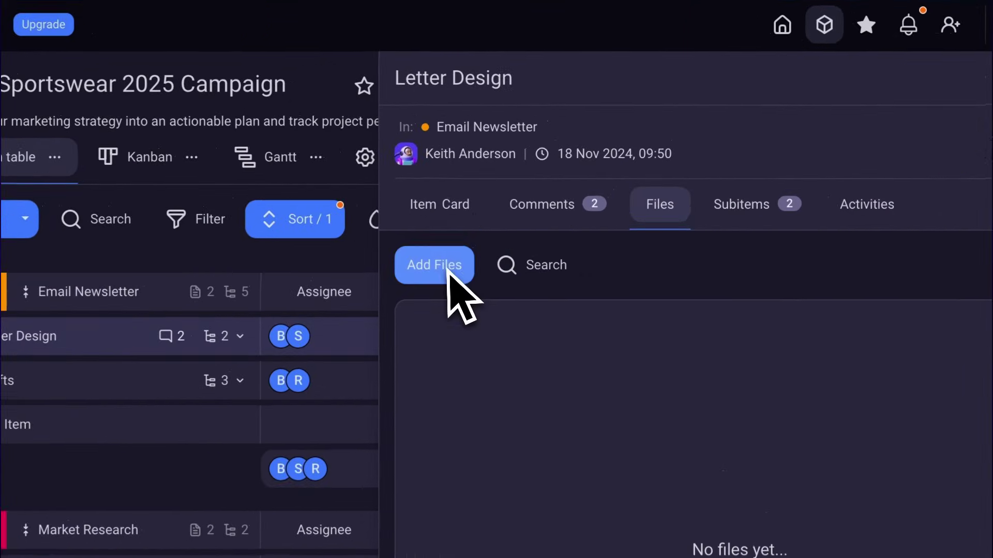
Upload Email letter template.pdf from the Downloads folder to the Letter Design item
left_click(535, 189)
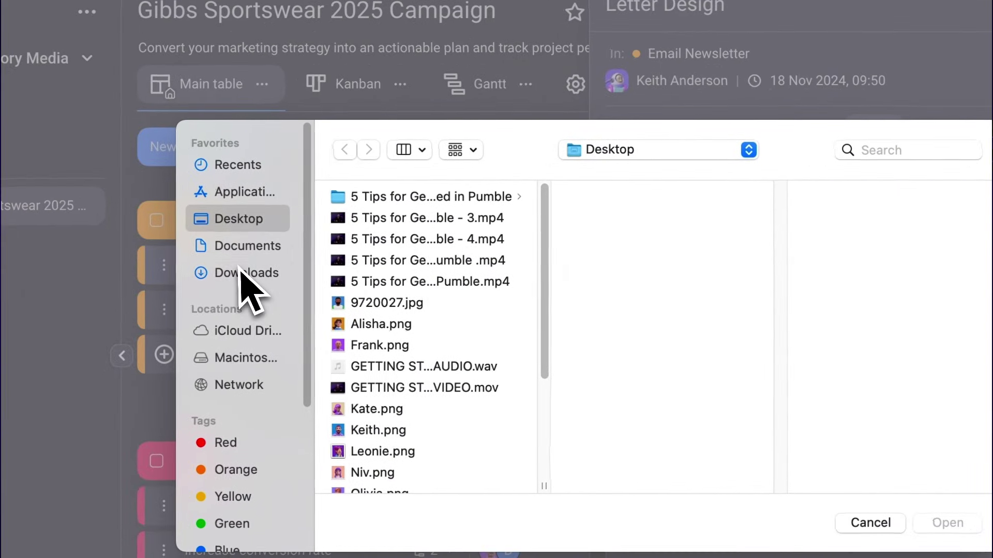
left_click(236, 277)
scroll(551, 257, "down", 1)
scroll(550, 249, "down", 4)
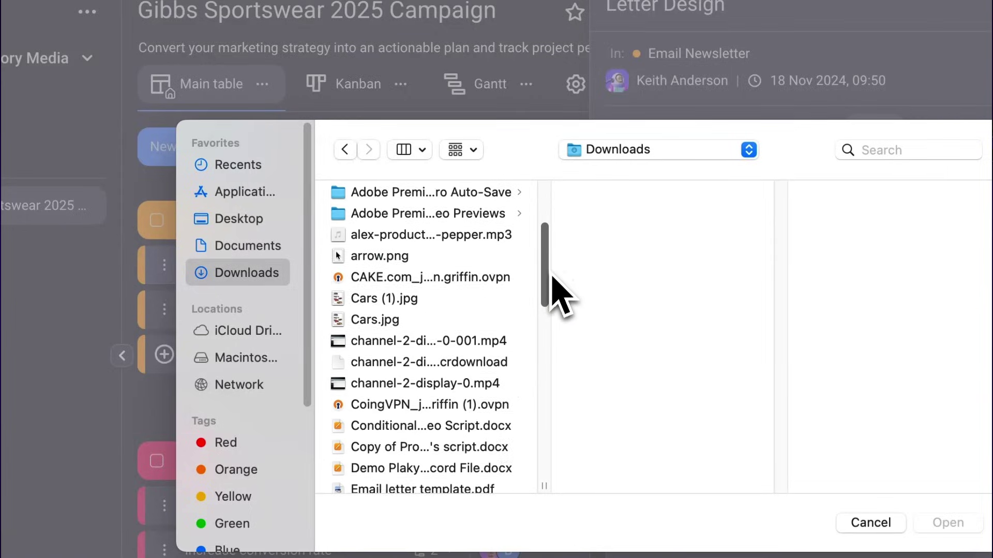
scroll(554, 295, "down", 4)
scroll(559, 337, "down", 1)
scroll(557, 332, "down", 1)
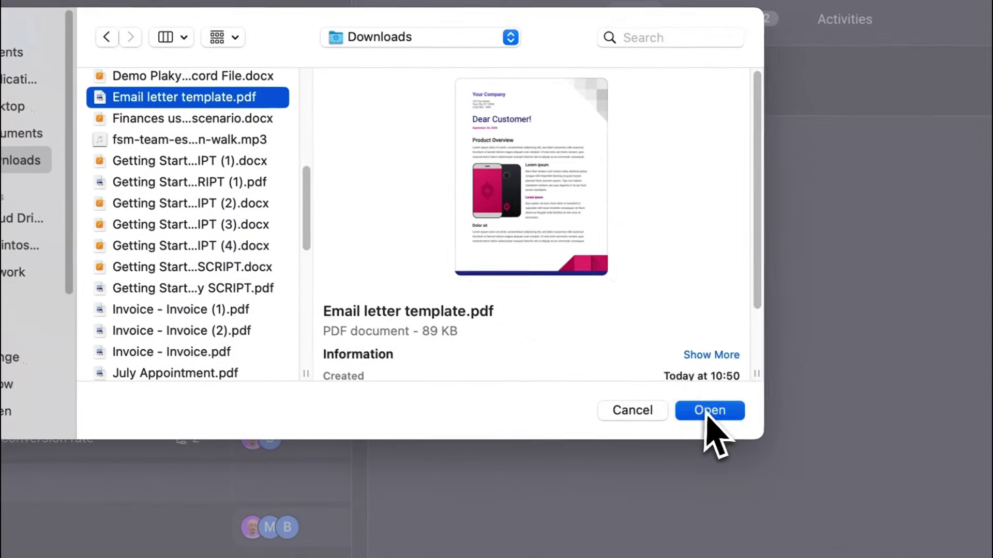
left_click(947, 522)
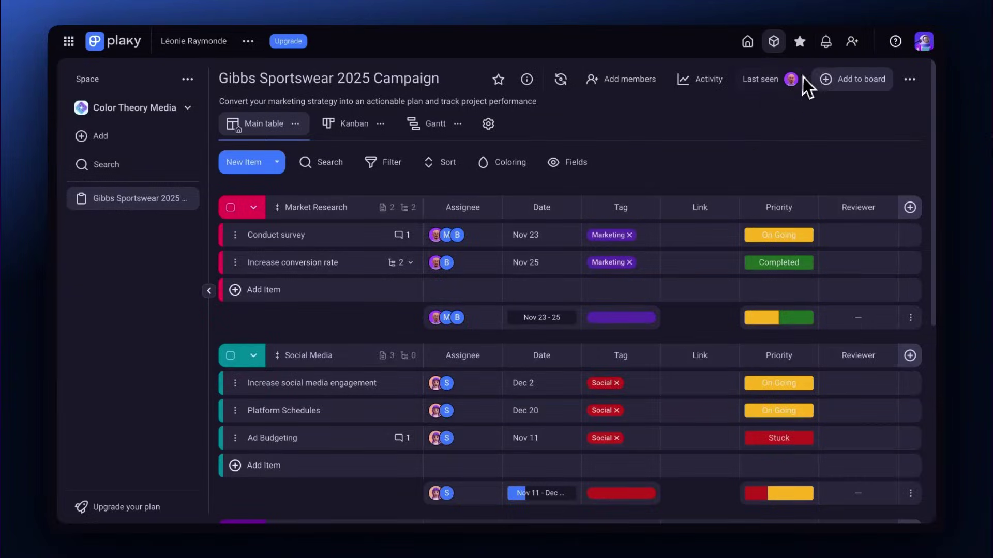
left_click(825, 41)
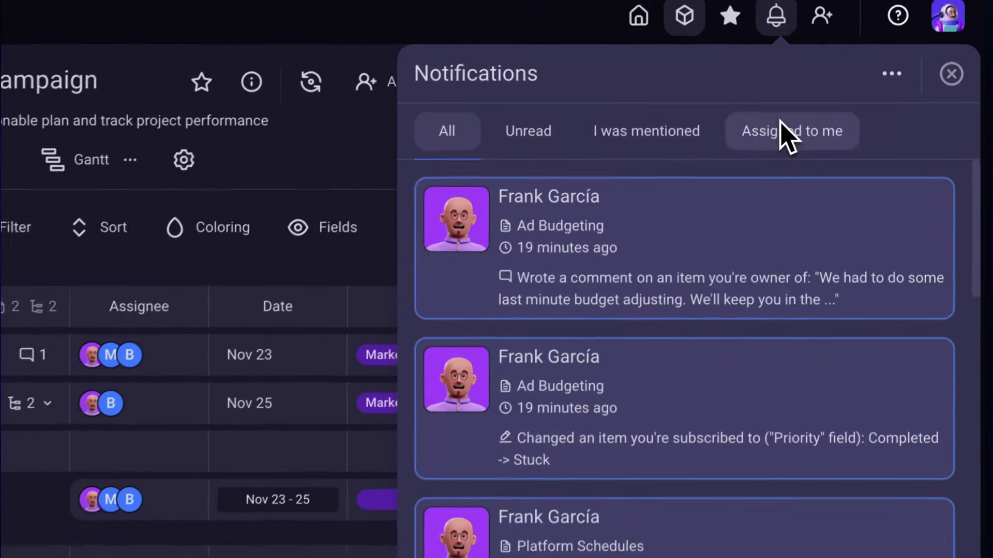
left_click(803, 92)
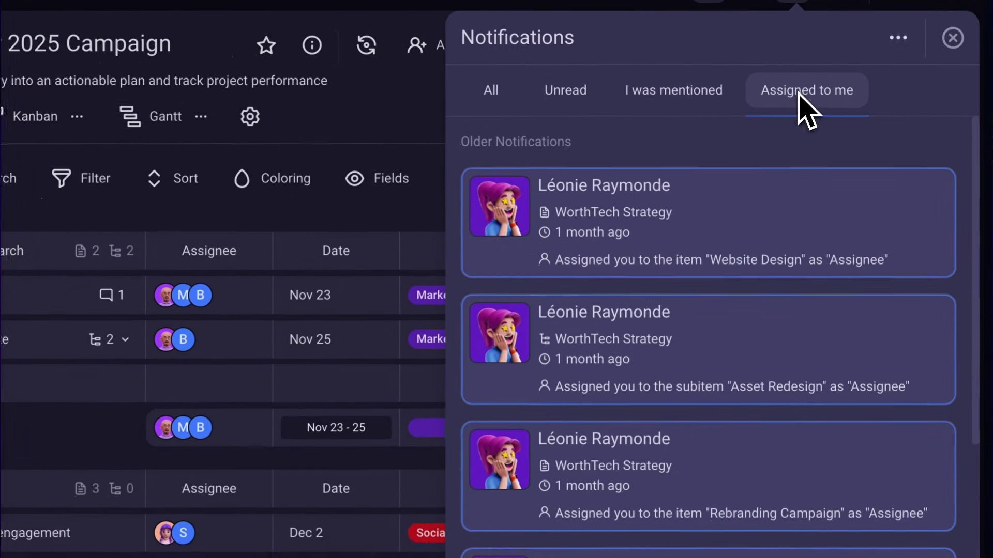
left_click(696, 89)
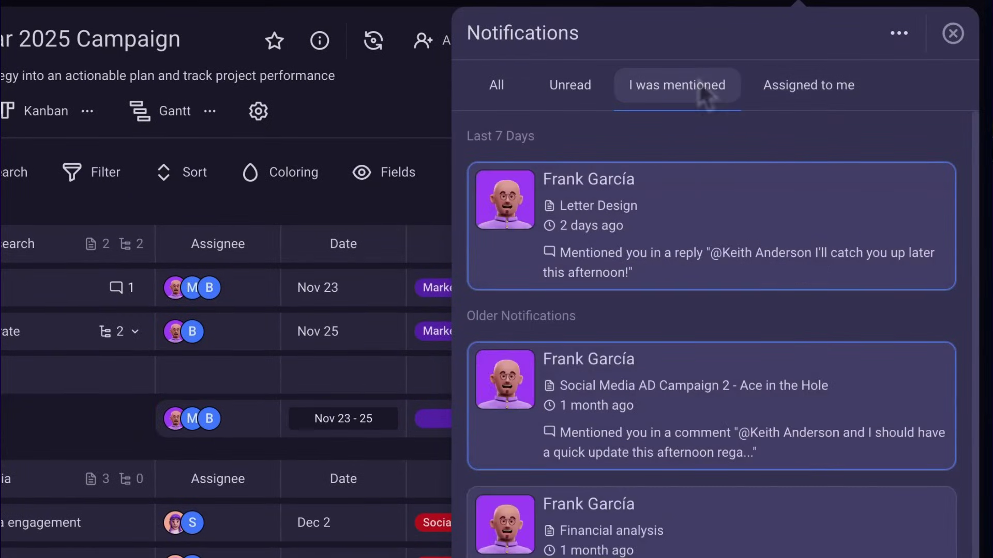
left_click(948, 34)
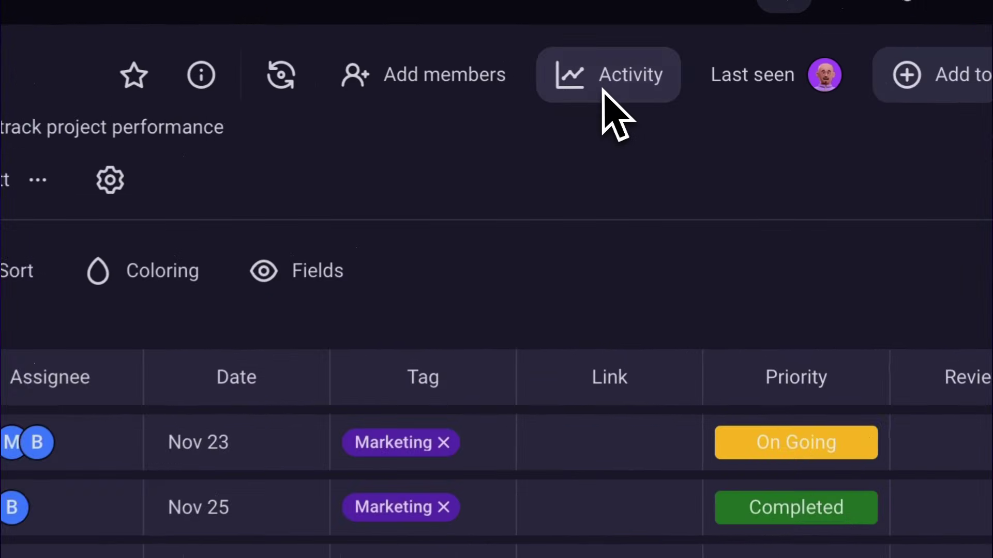
left_click(697, 82)
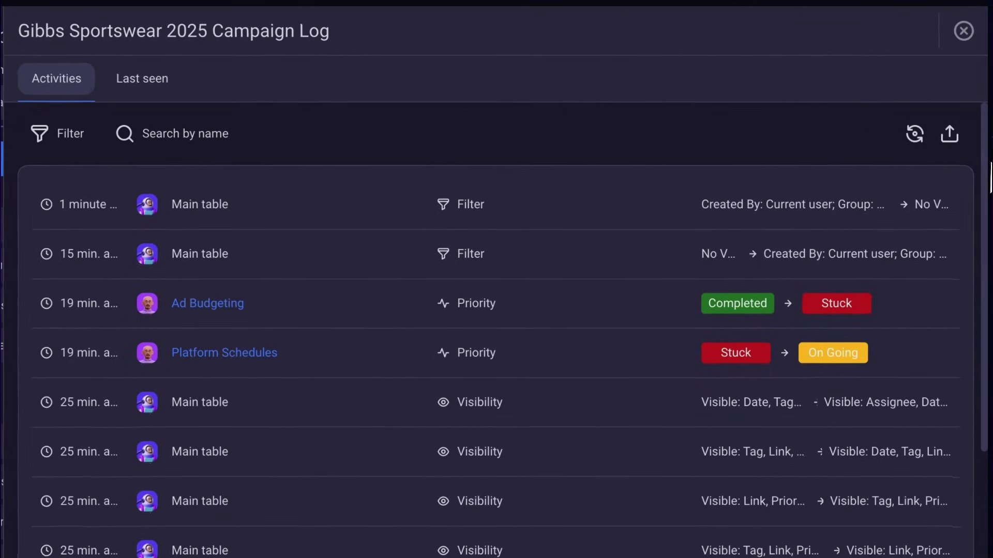
mouse_move(983, 178)
left_mouse_down()
mouse_move(984, 290)
mouse_move(984, 172)
left_mouse_up()
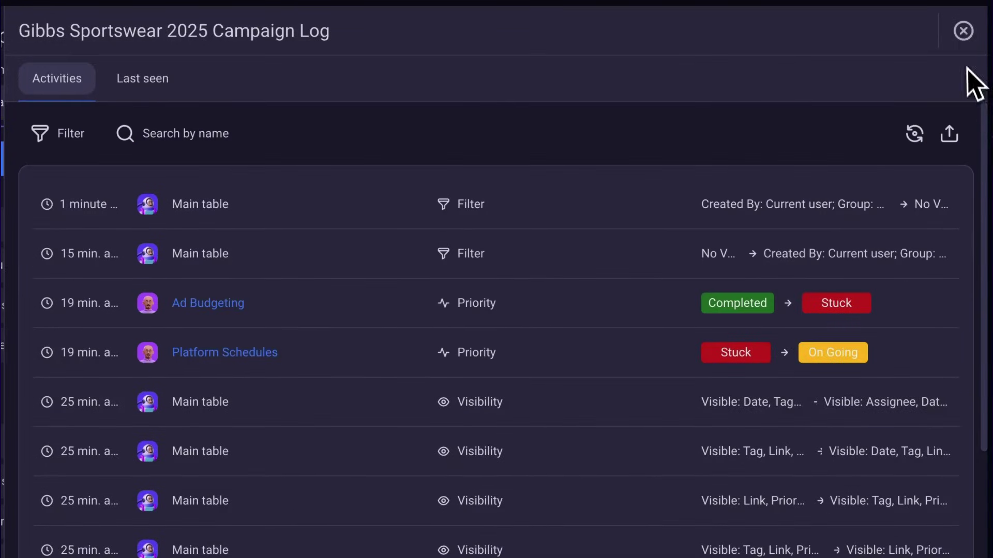
left_click(963, 30)
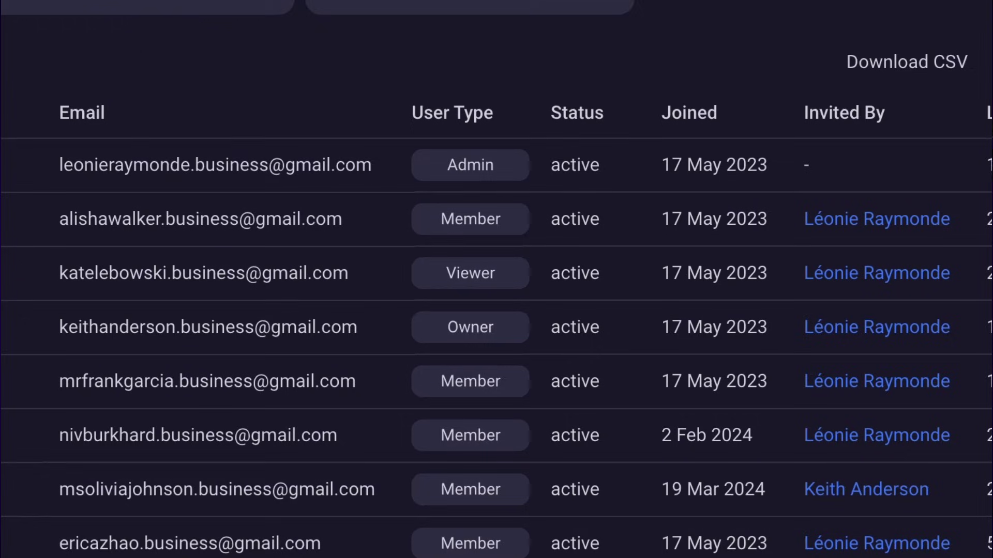
Review a user's User Type role options and the board's permission settings before returning home
left_click(455, 166)
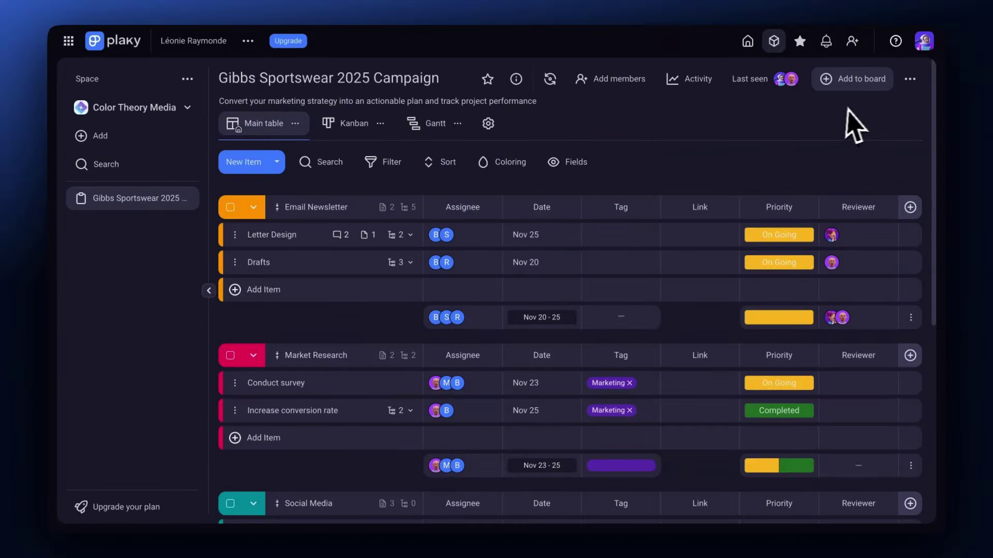
left_click(909, 78)
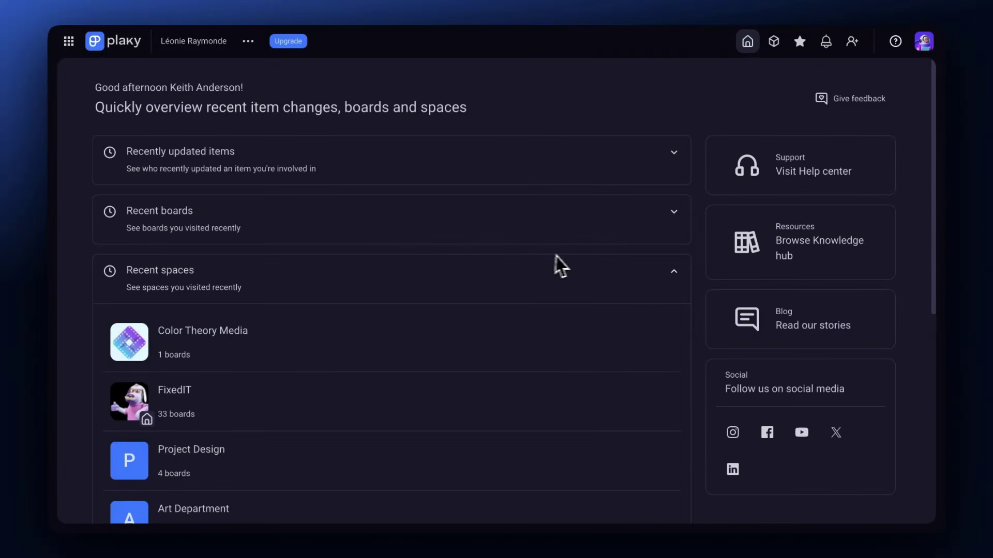
Visit the Help center from the home dashboard to see its guide categories
left_click(764, 172)
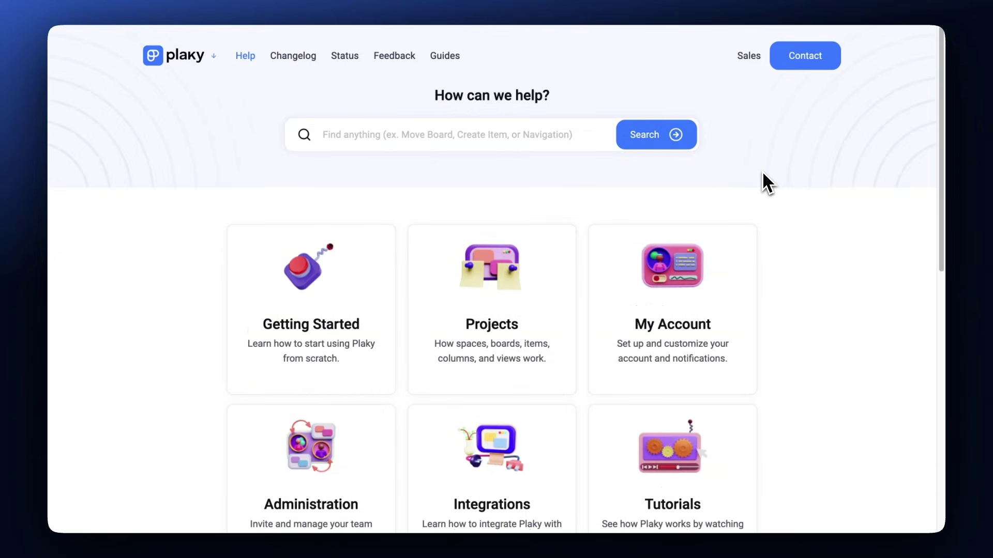
scroll(952, 179, "down", 2)
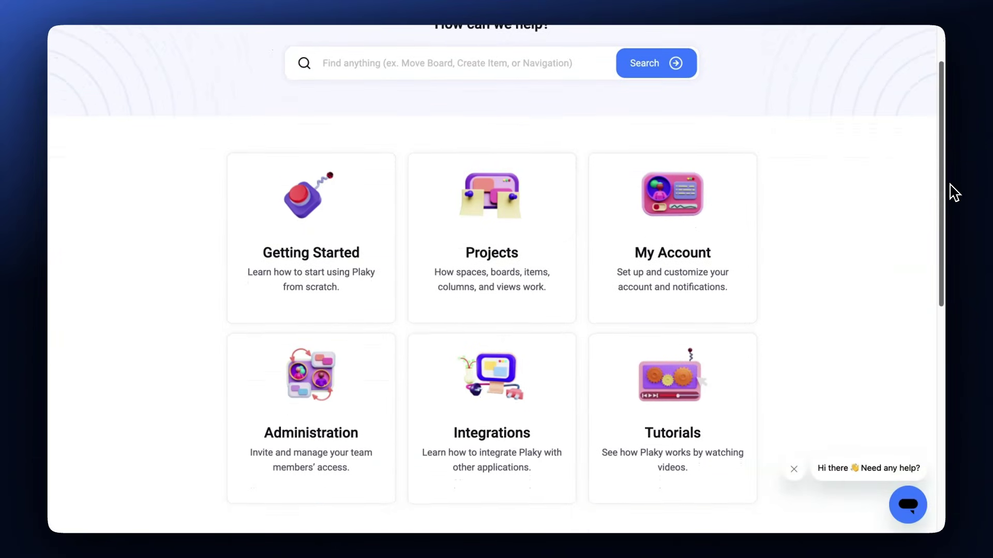